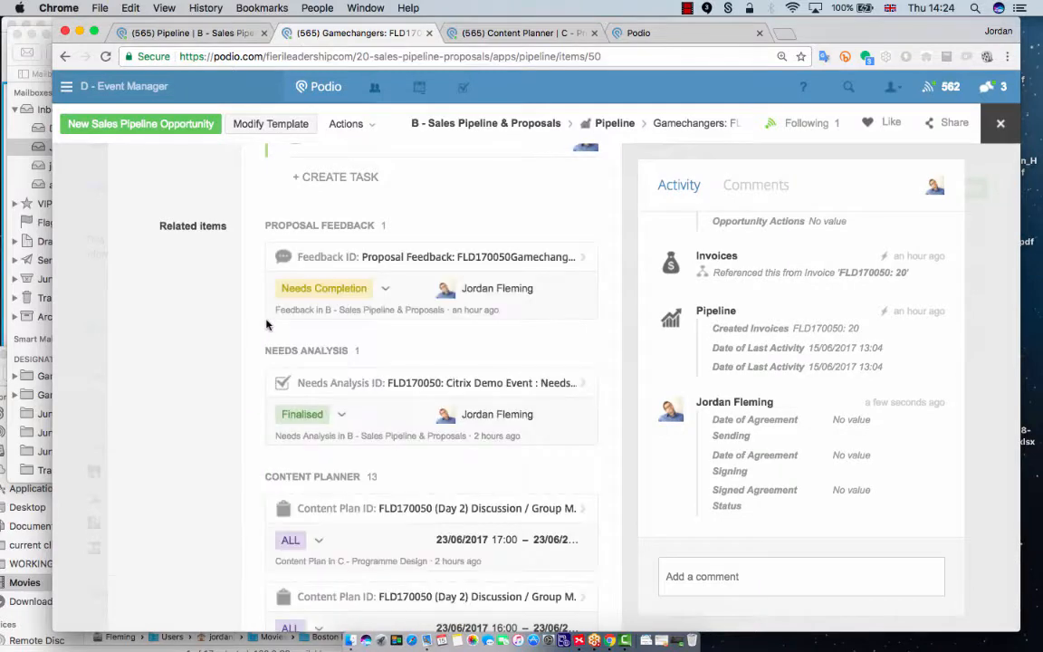
Trigger the opportunity action Send Letter of Engagement and TCs via RightSignature and check the Signed Agreement Status.
scroll(258, 330, down, 2)
scroll(263, 329, up, 8)
scroll(267, 327, up, 7)
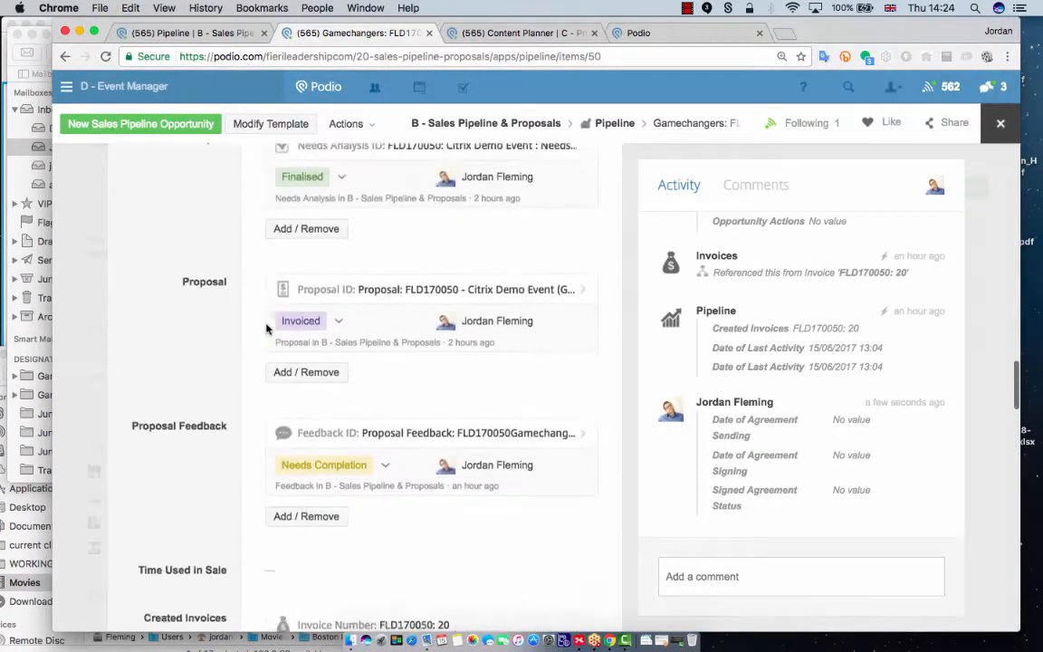
click(308, 352)
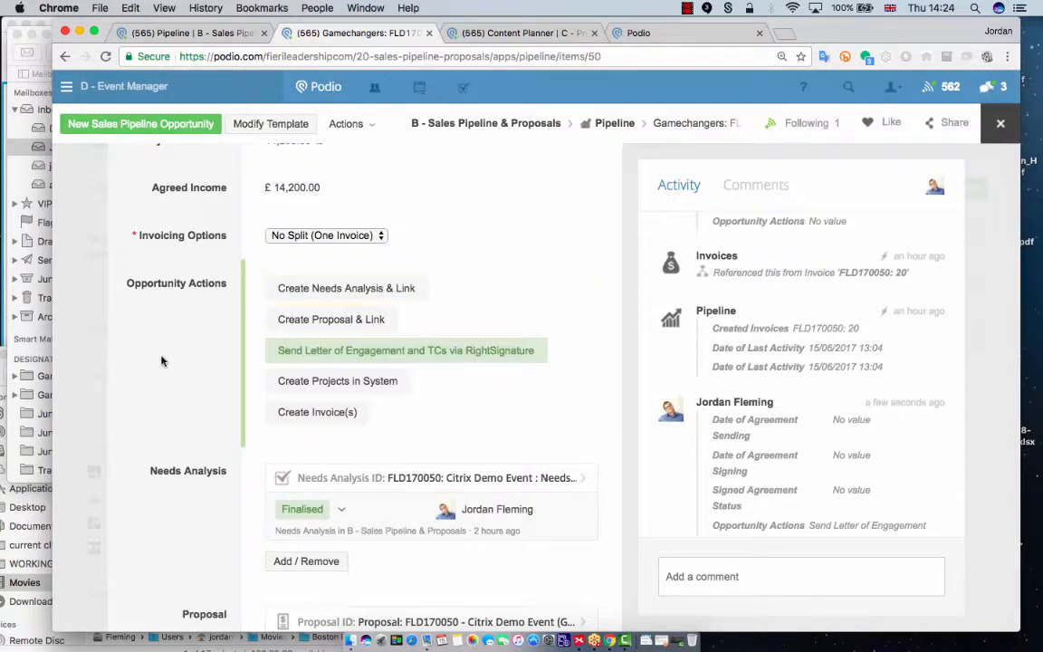
scroll(161, 361, up, 15)
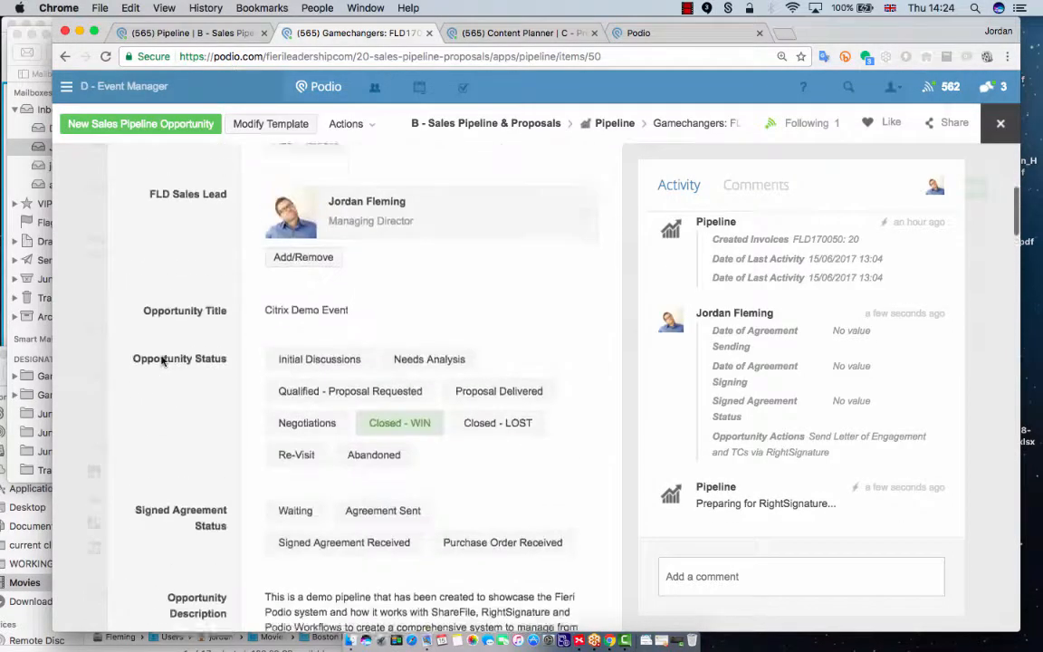
scroll(161, 361, down, 5)
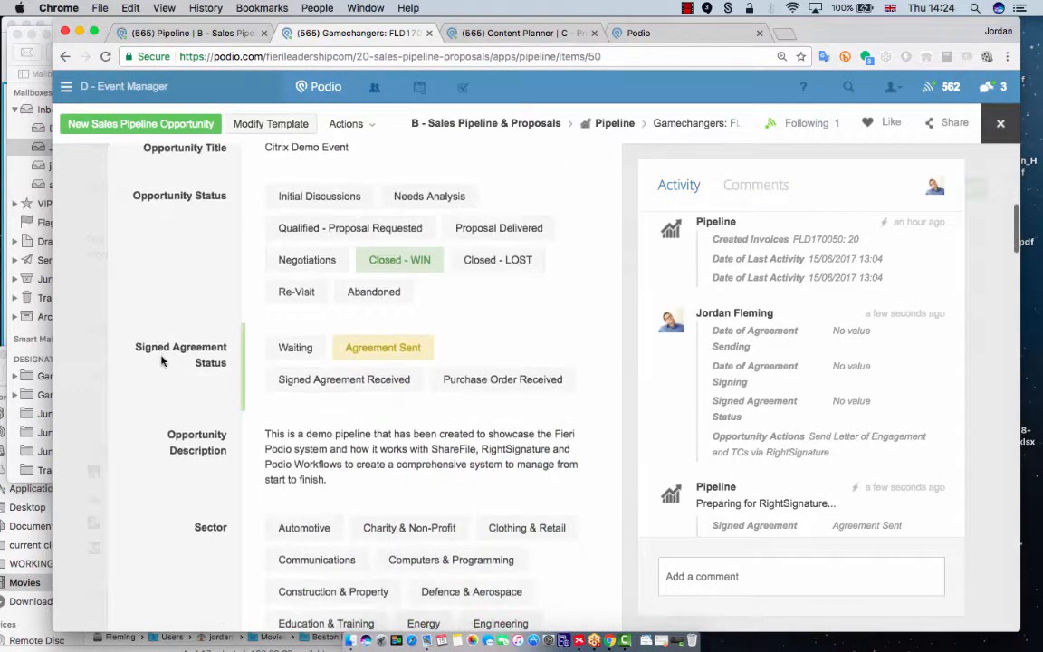
Switch to Mail and open the Citrix Demo Event Letter of Engagement for signing from the newest message in the JSF Gamechangers inbox.
key(super+Tab)
key(super+Tab)
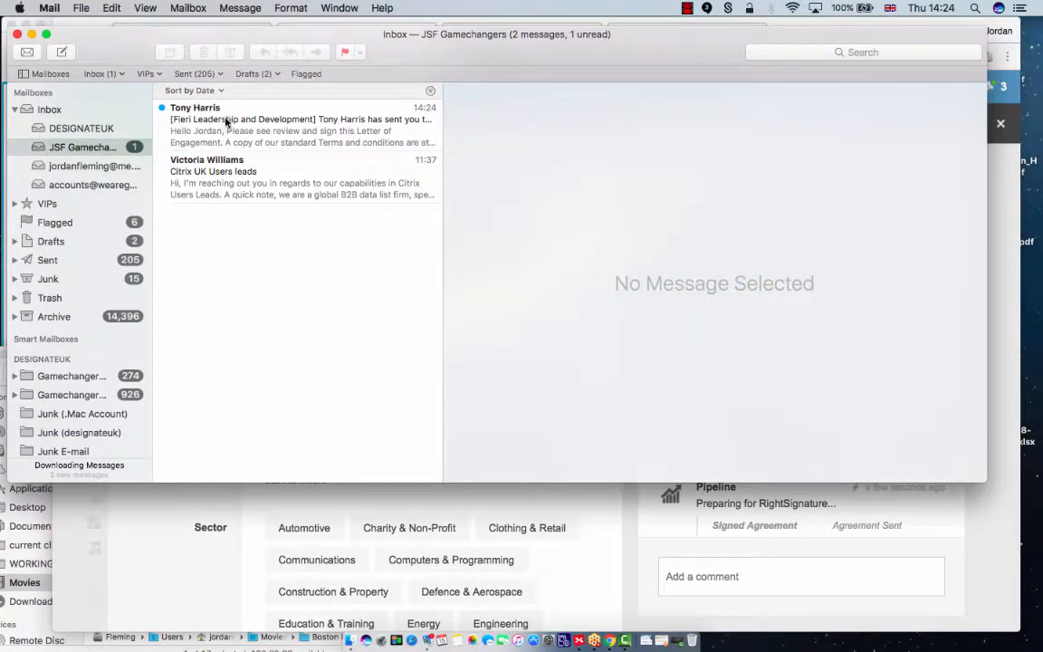
click(227, 121)
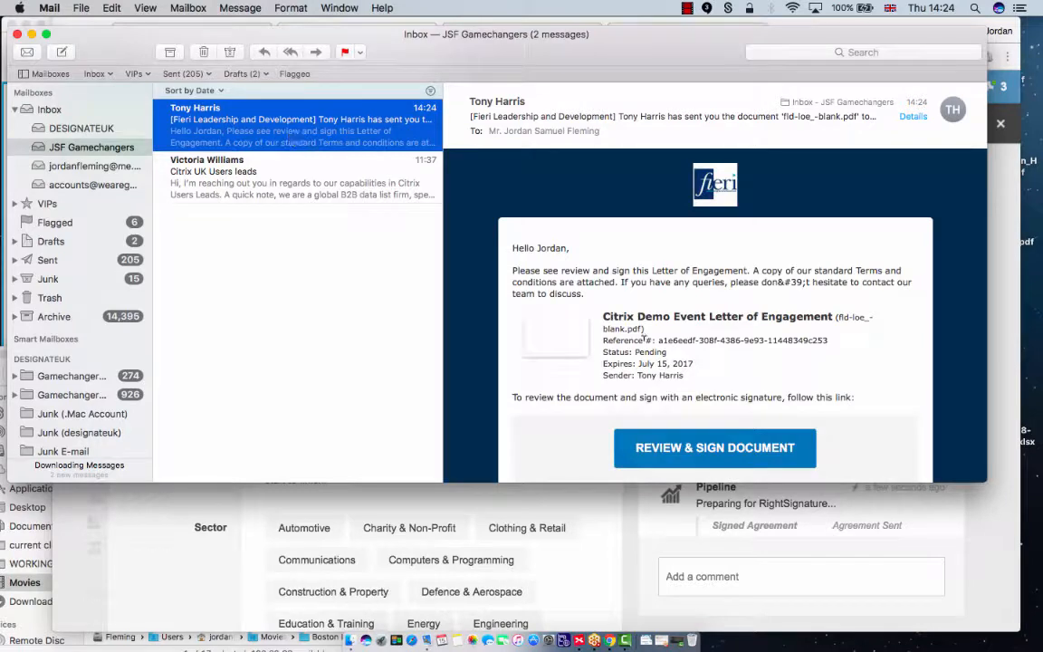
scroll(643, 337, down, 2)
click(670, 407)
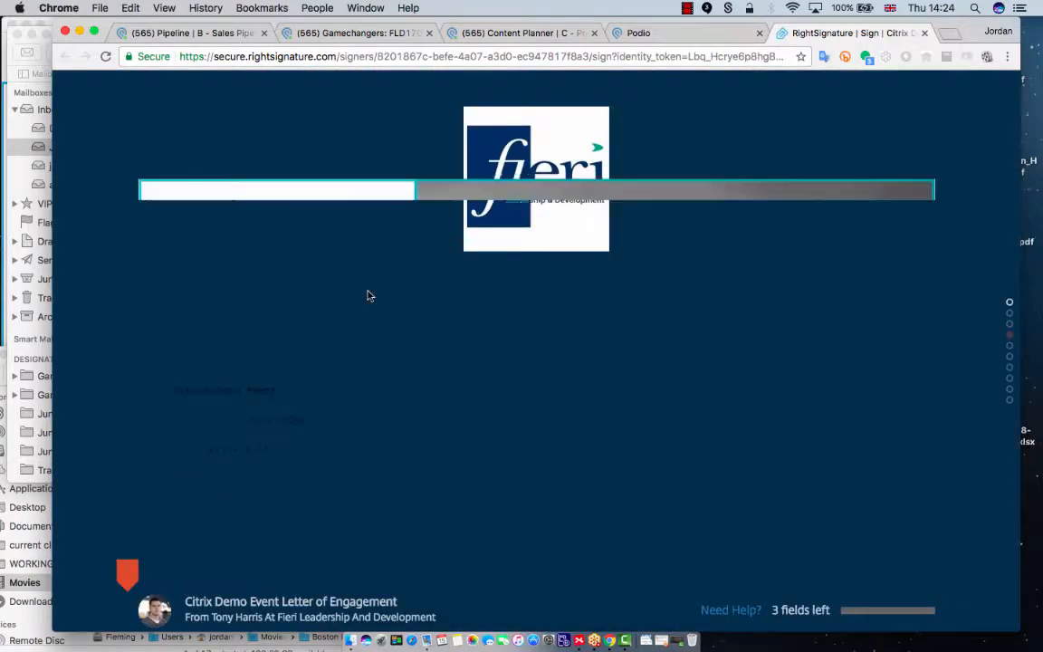
Read through the letter of engagement to the signature block and apply a hand-drawn client signature.
scroll(367, 296, down, 10)
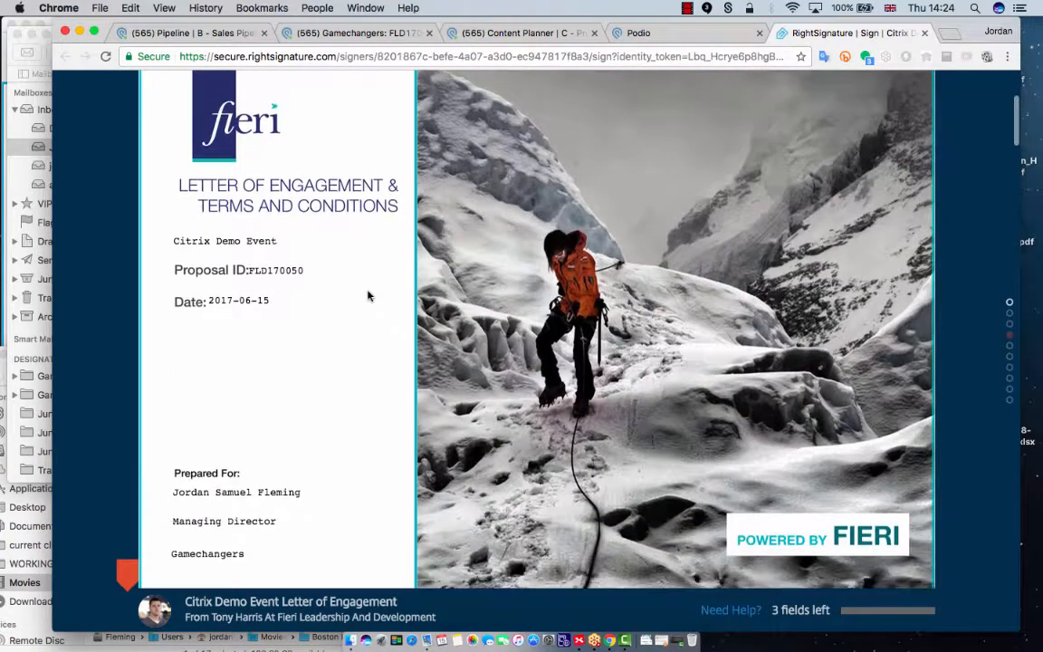
scroll(368, 295, down, 10)
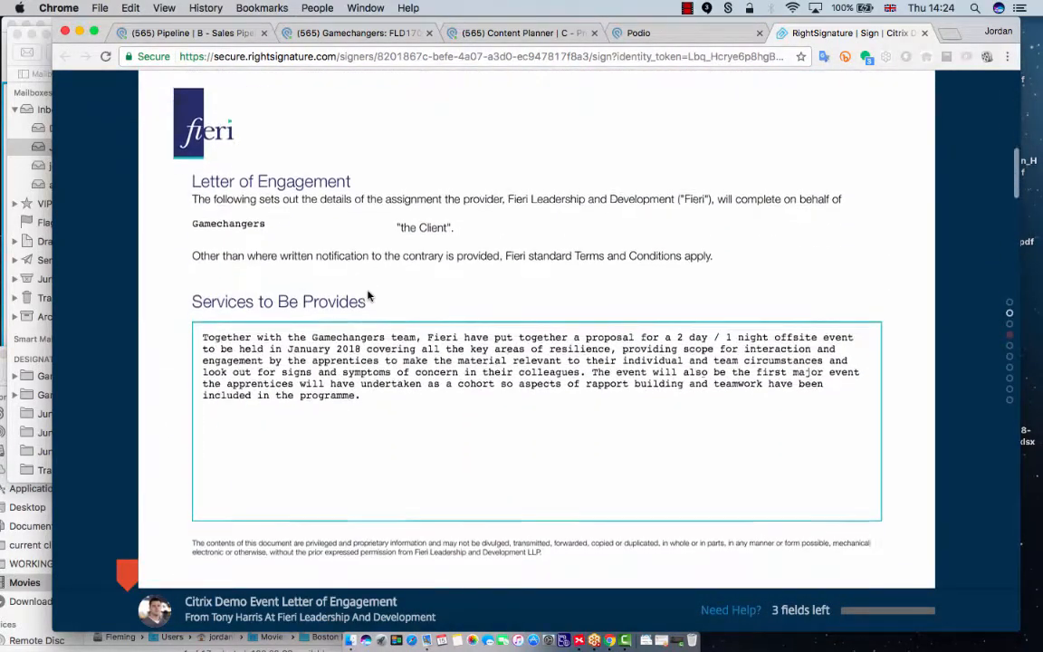
scroll(368, 295, down, 5)
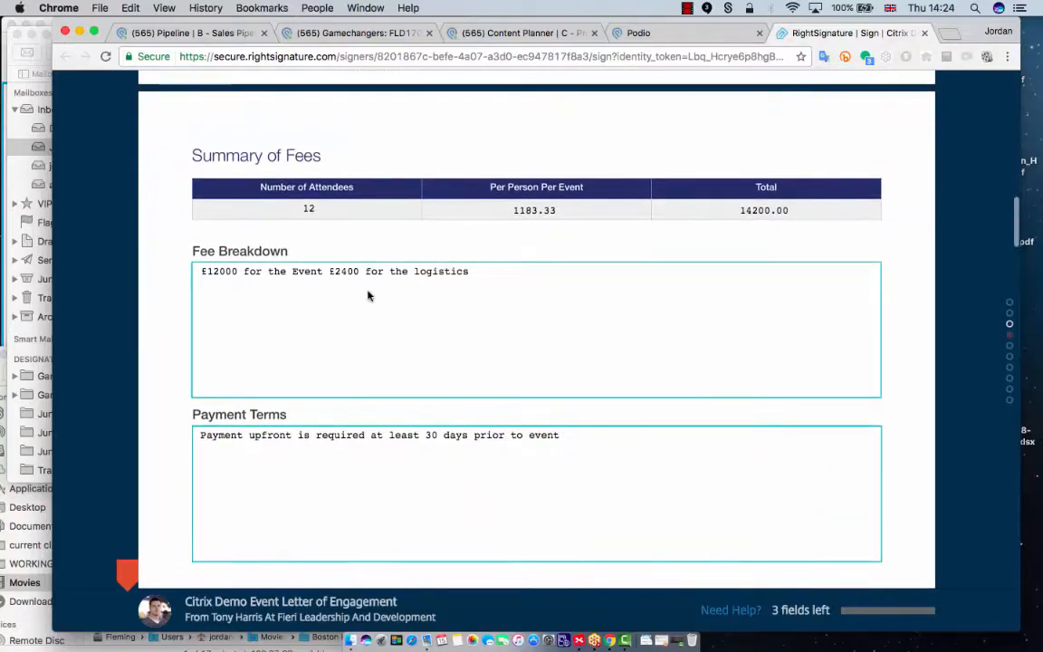
scroll(368, 295, down, 10)
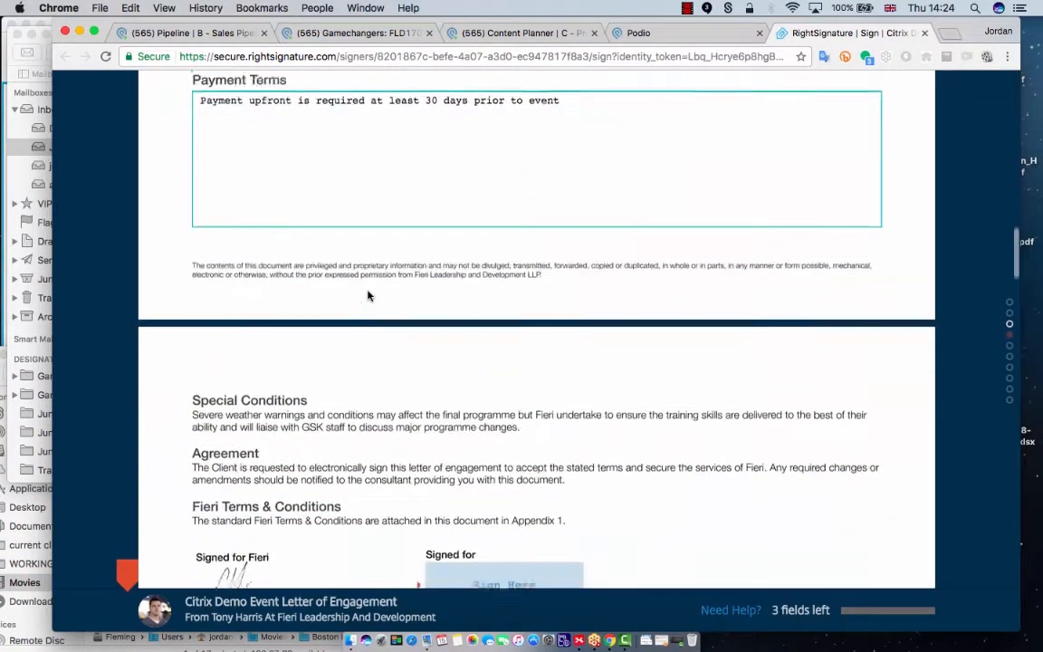
click(471, 366)
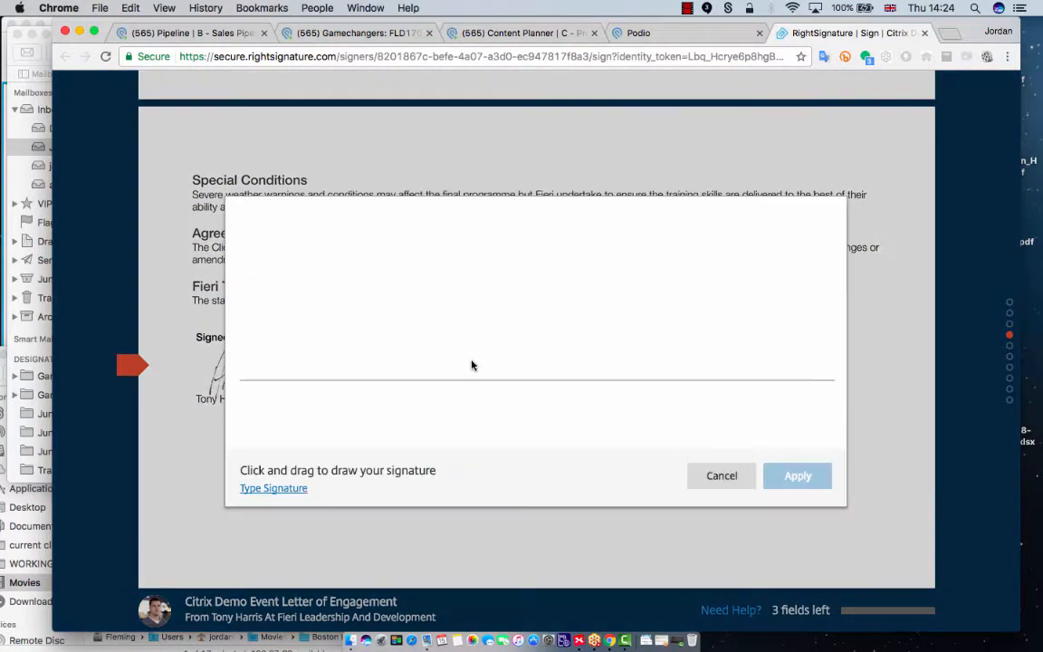
click(776, 484)
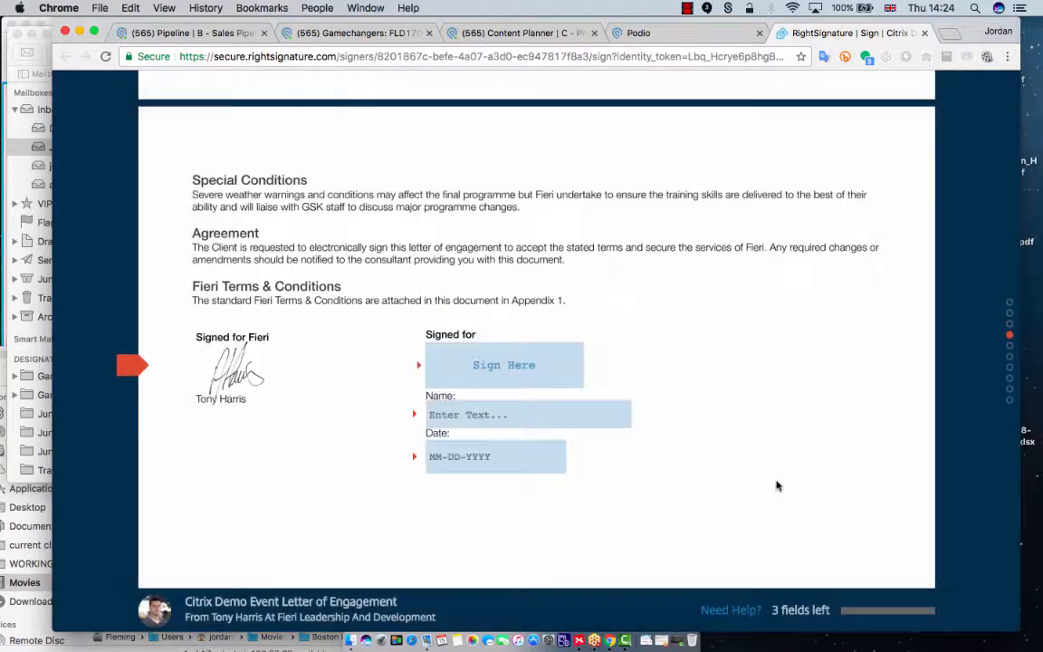
Fill in the signer's full name and the date 06-15-2017 and submit the signed letter.
click(529, 418)
text(Jo)
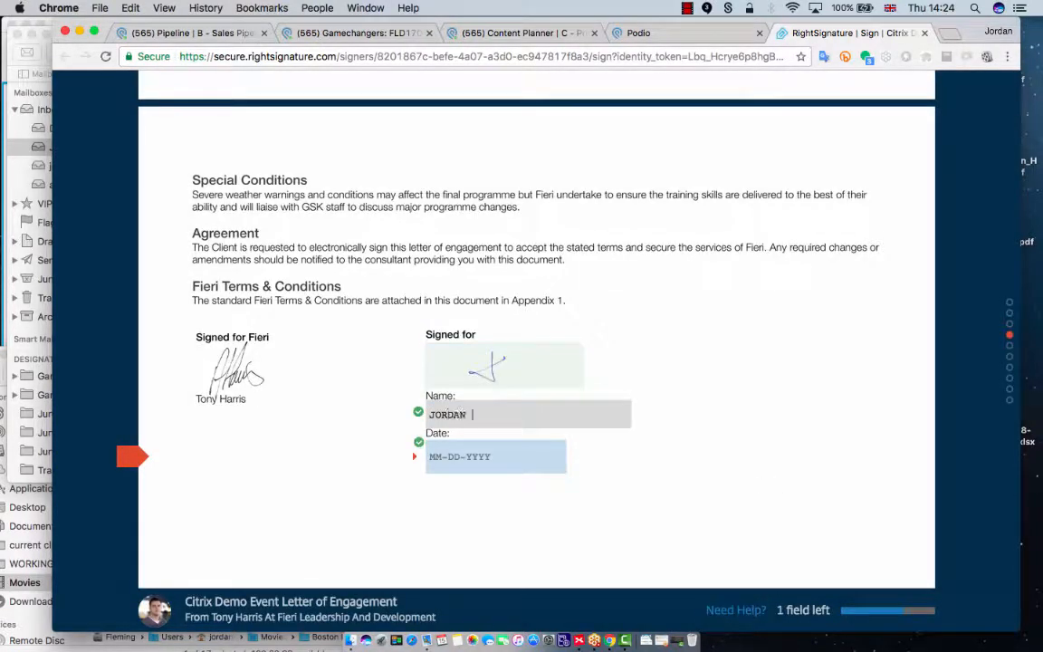
click(531, 457)
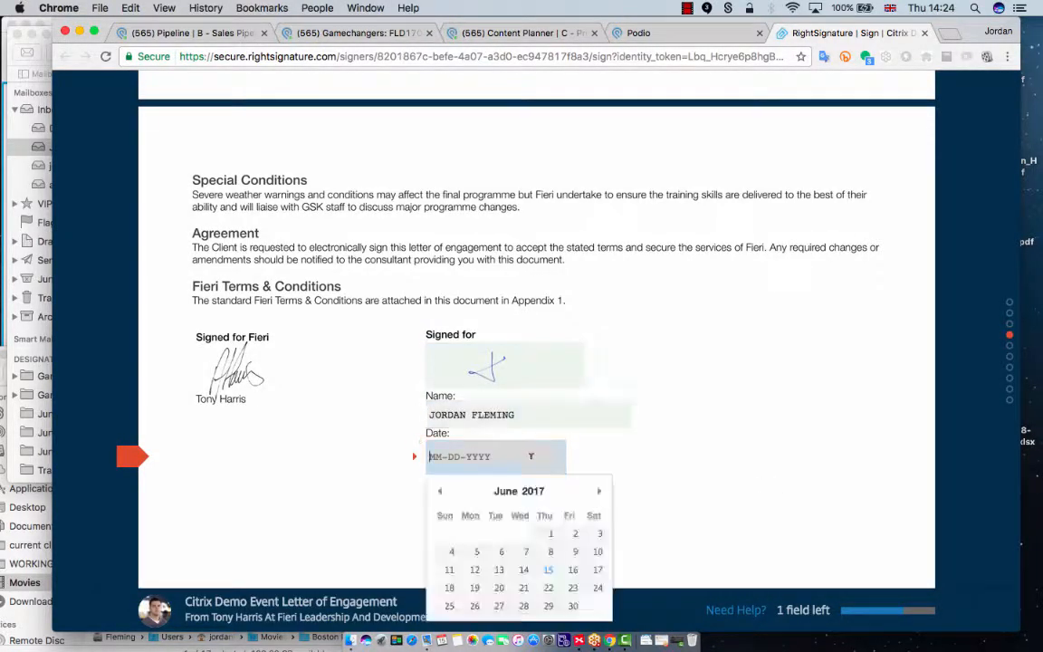
click(547, 570)
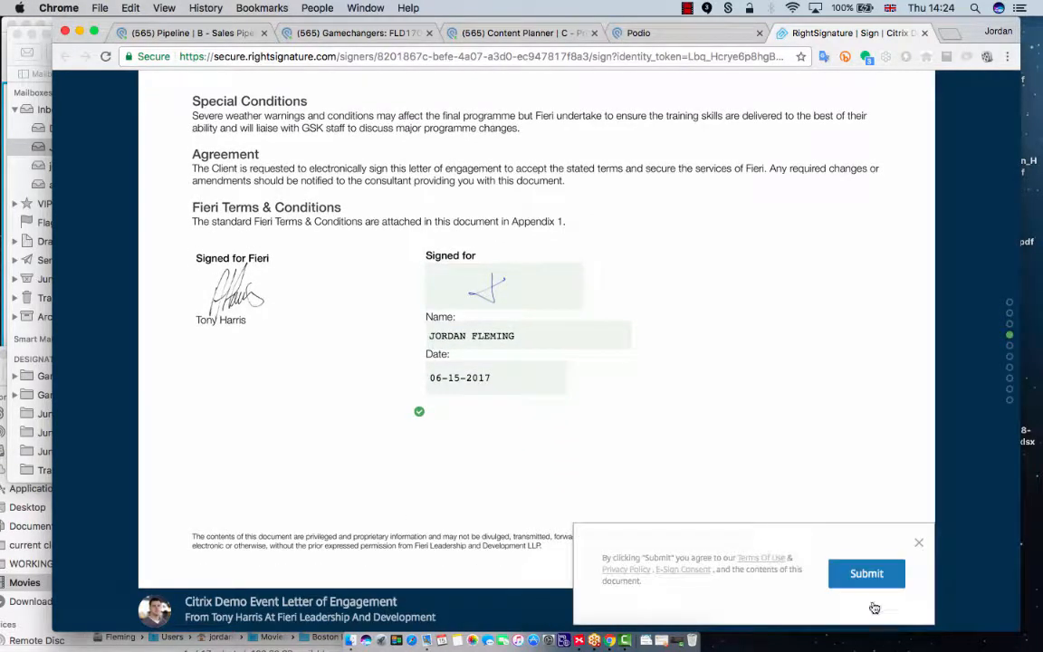
click(867, 573)
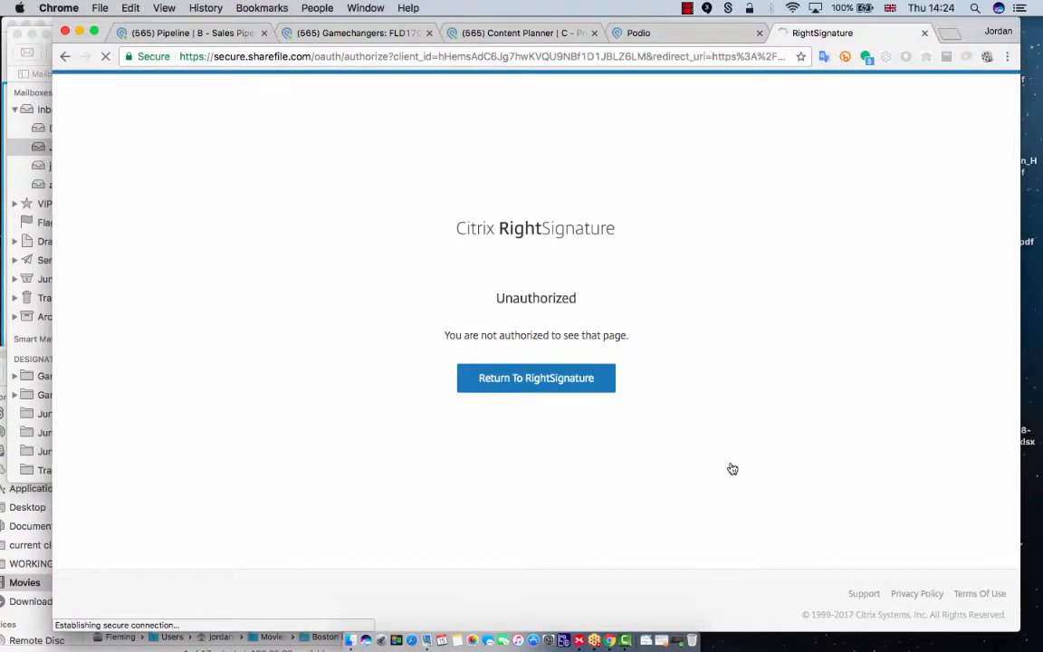
Return to the Gamechangers FLD170050 opportunity in Podio and check its Signed Agreement Status.
key(super+Tab)
key(super+Tab)
key(Tab)
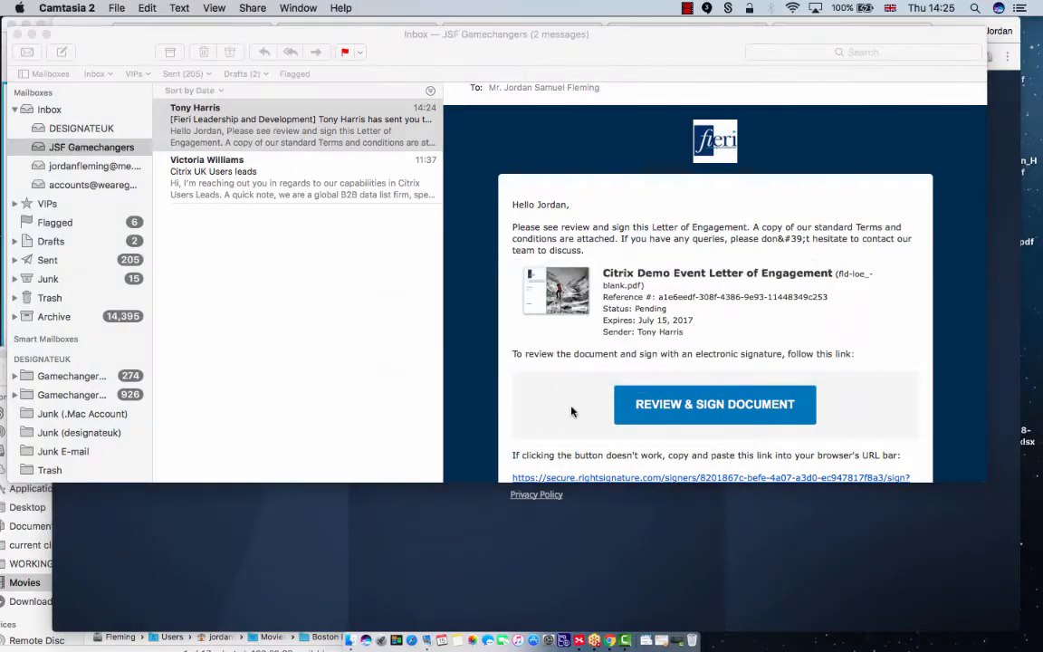
key(super+Tab)
key(Tab)
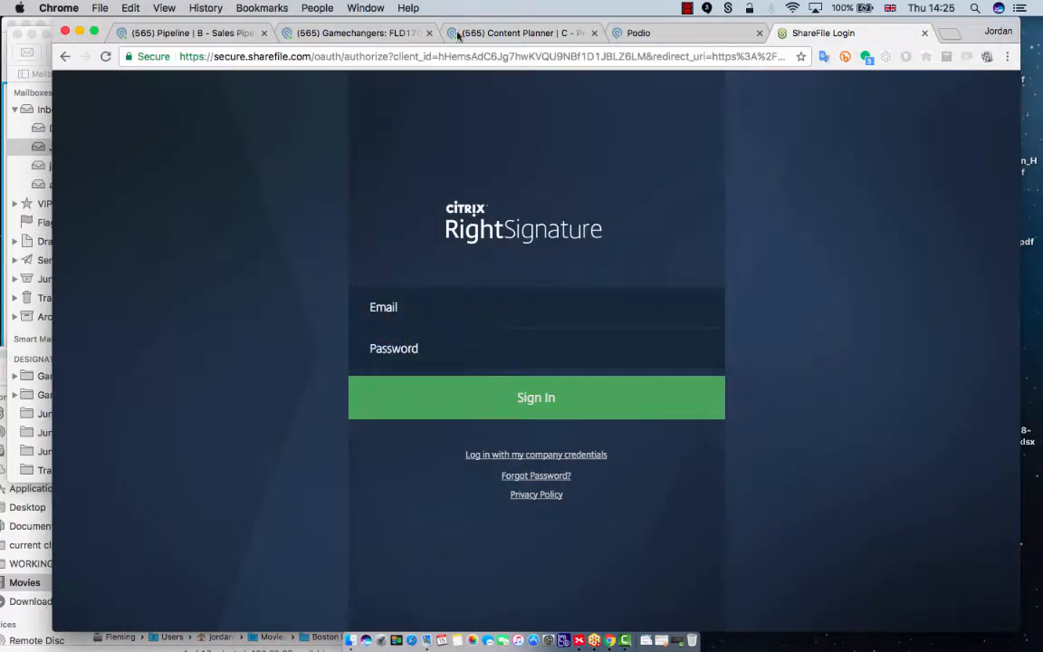
click(355, 32)
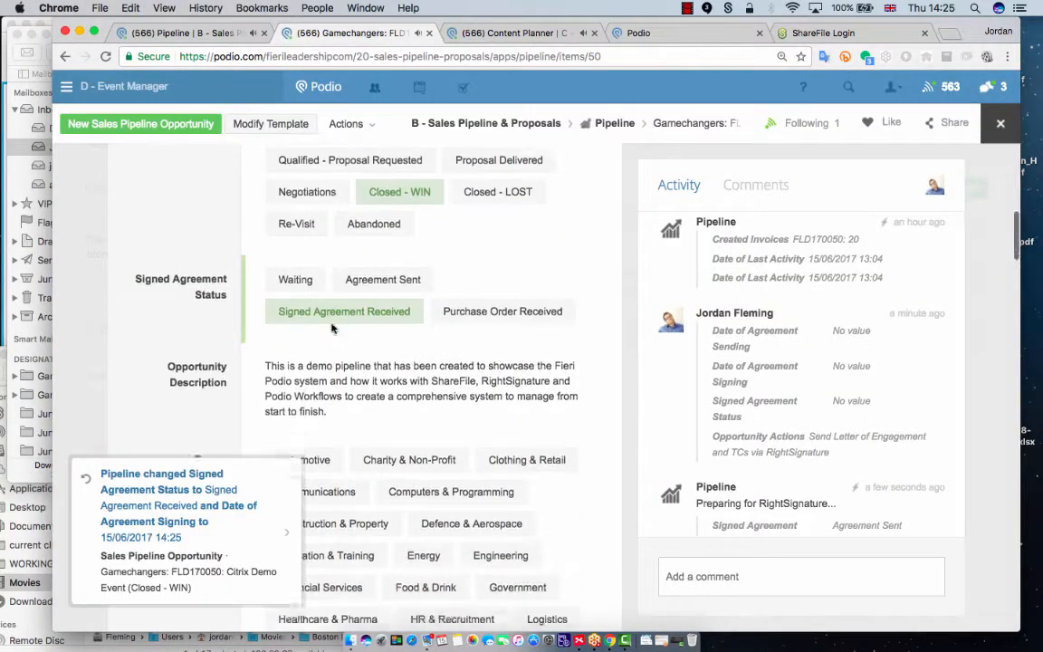
scroll(331, 328, down, 1)
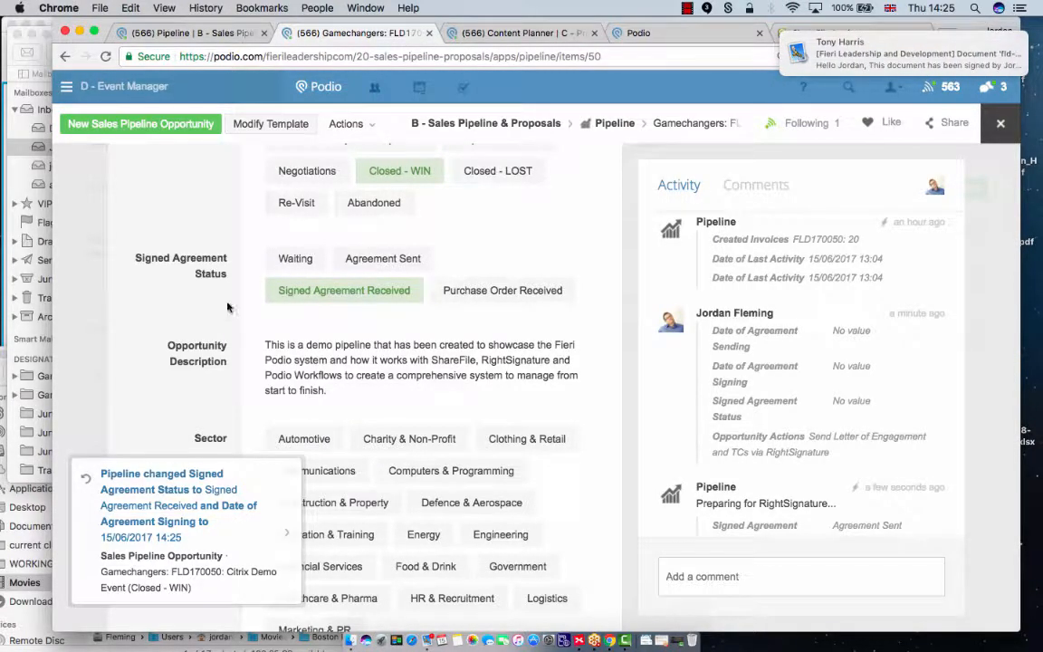
scroll(228, 307, down, 1)
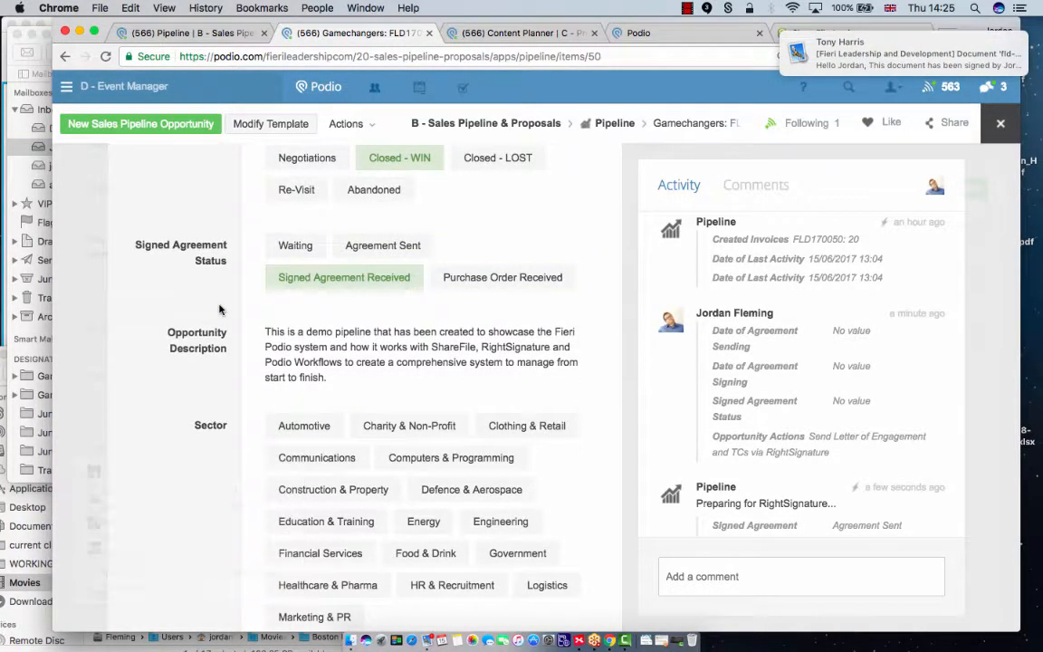
Open the fld-loe-blank-signed.pdf file attached to the opportunity.
scroll(226, 312, down, 15)
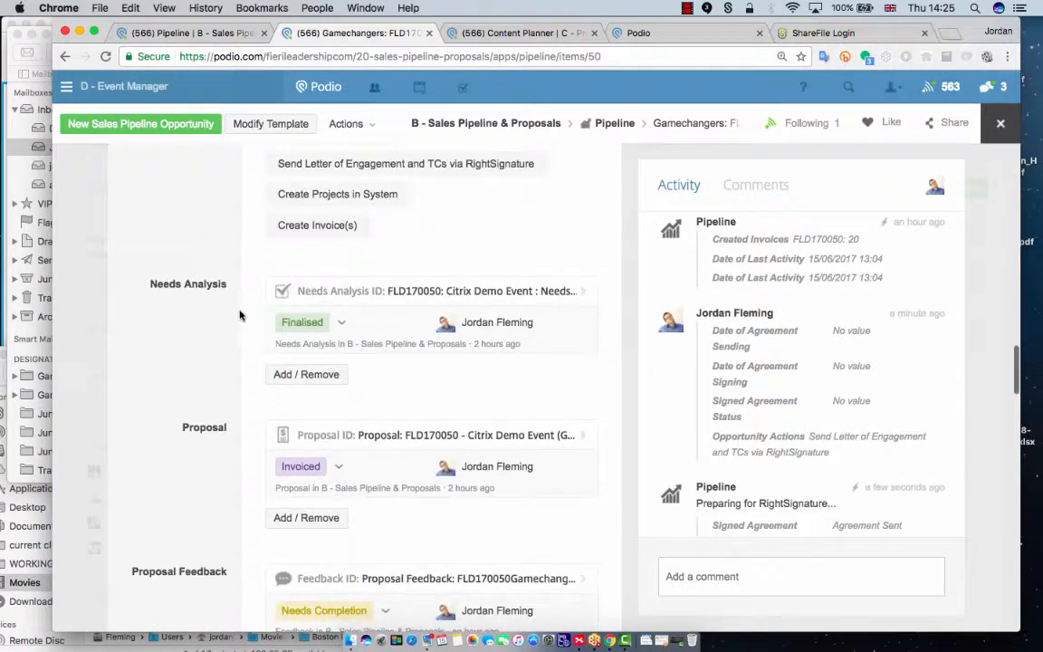
scroll(231, 407, down, 10)
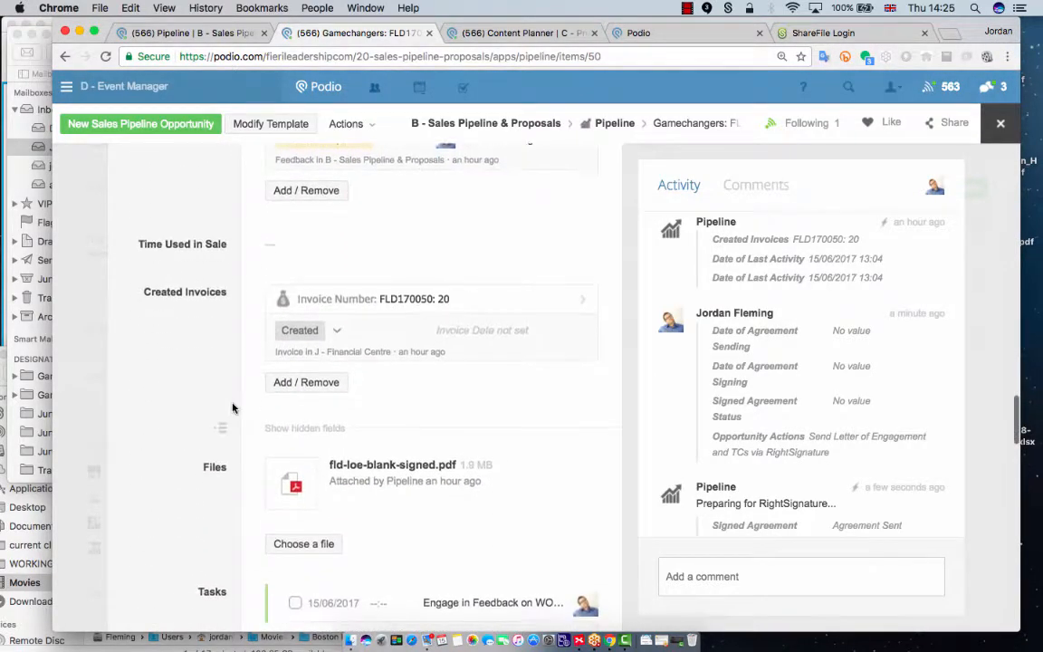
scroll(232, 408, down, 6)
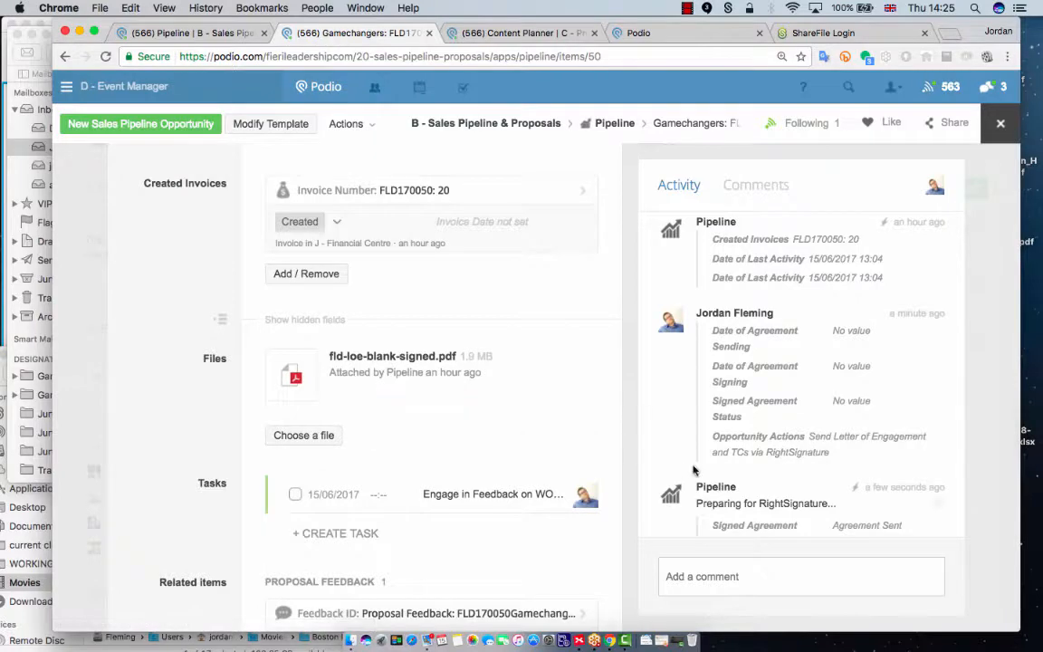
click(409, 358)
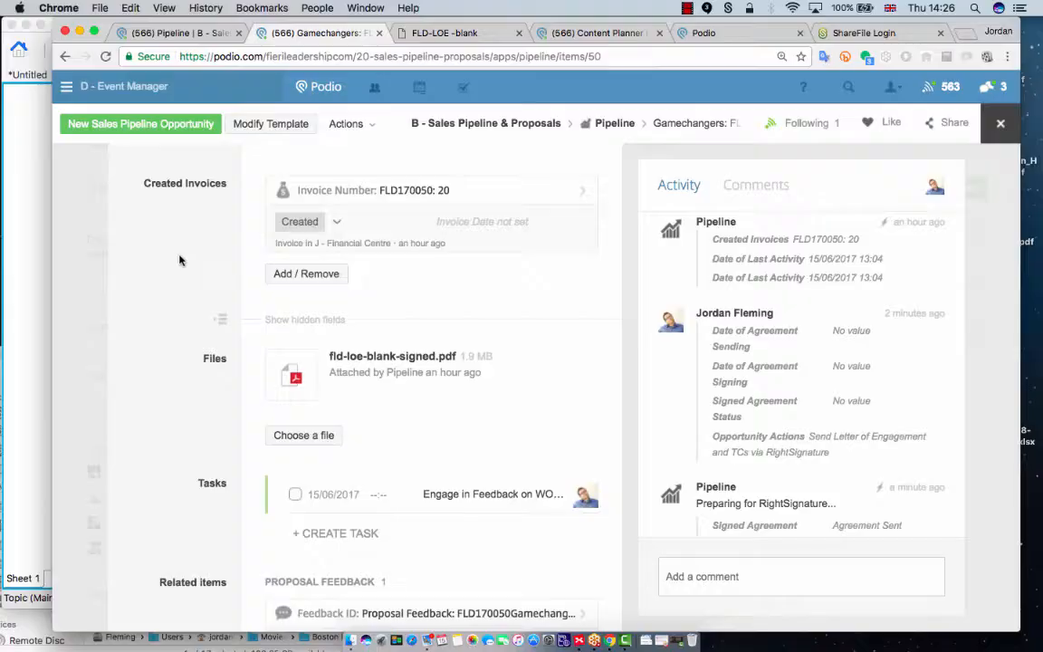
Look over the opportunity's linked proposal, income, available actions, content planner items and attached files.
scroll(172, 254, up, 10)
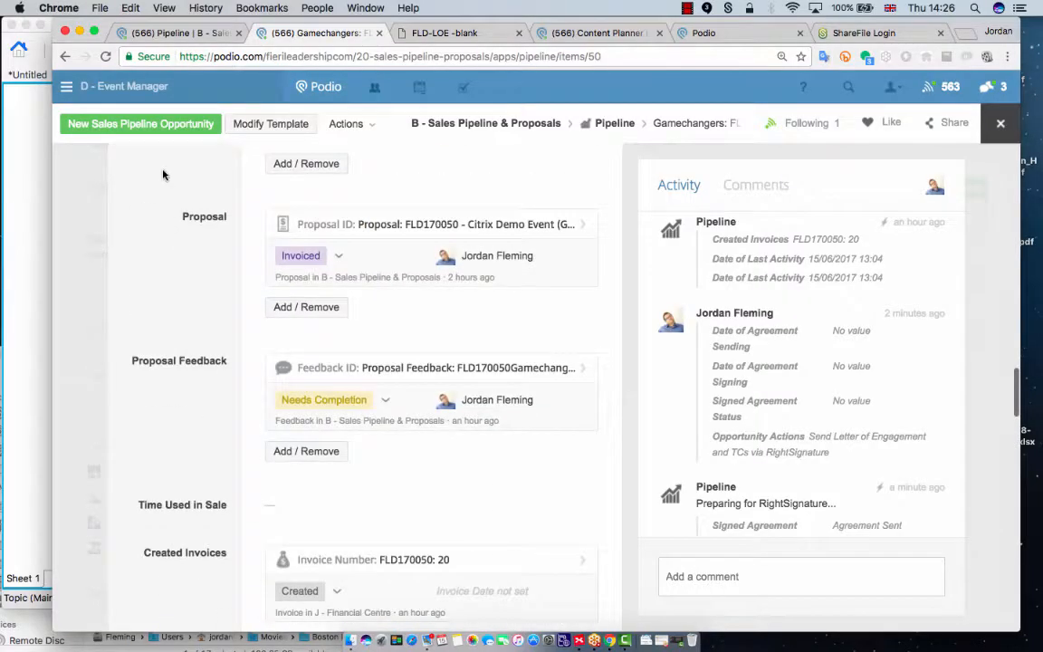
scroll(164, 175, up, 4)
scroll(217, 234, down, 5)
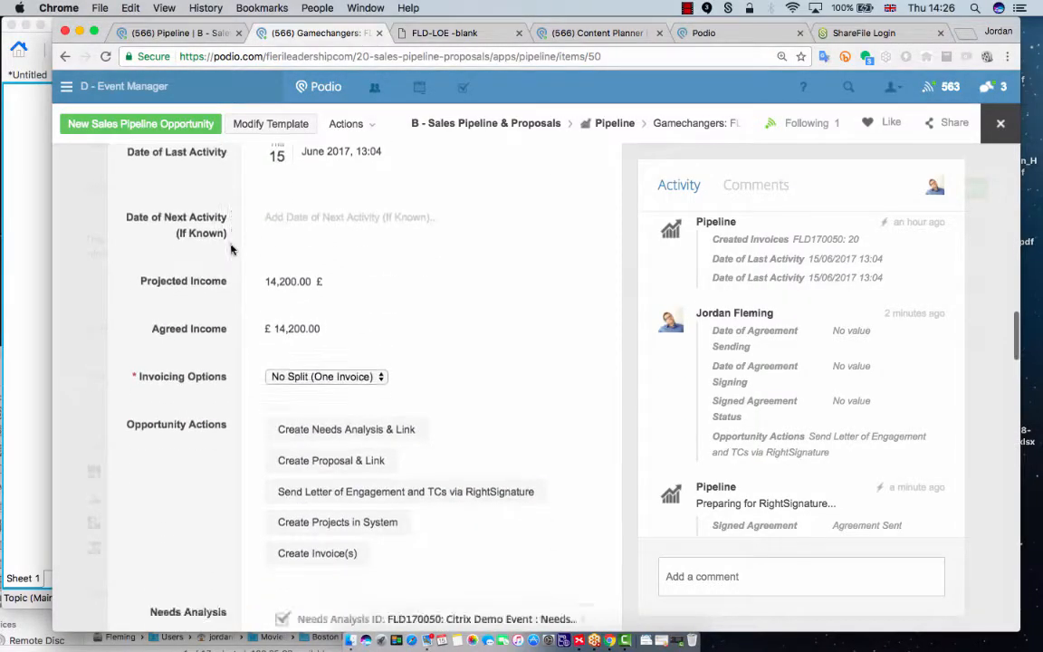
scroll(231, 249, down, 12)
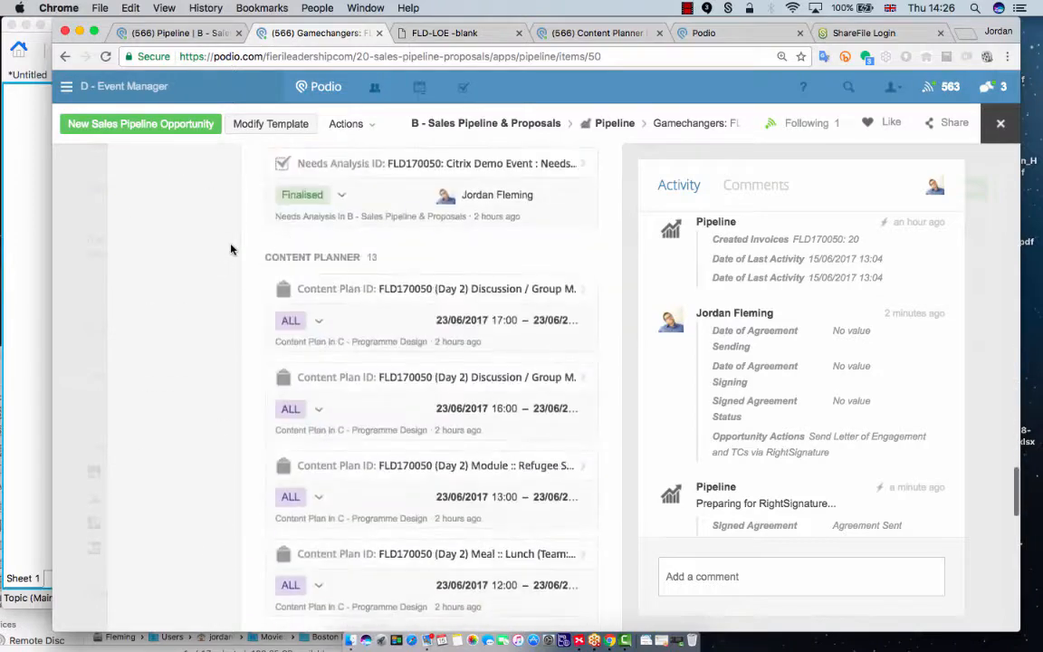
scroll(231, 249, up, 10)
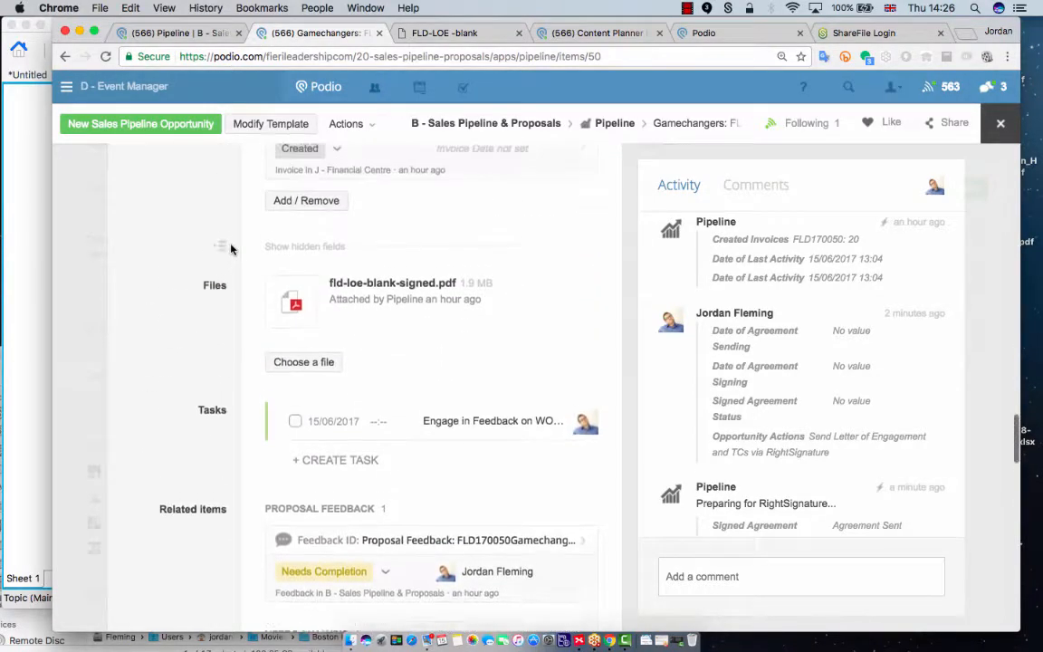
scroll(231, 249, up, 10)
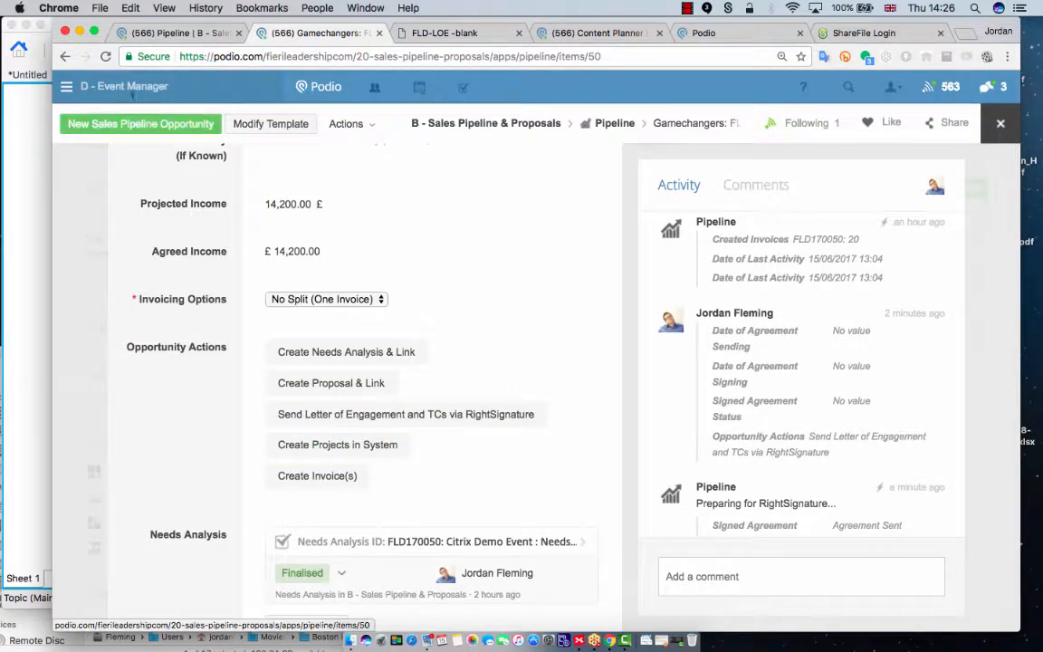
Open the FLD170050 Citrix Demo Event record in the D - Event Manager workspace and examine its event details.
click(134, 87)
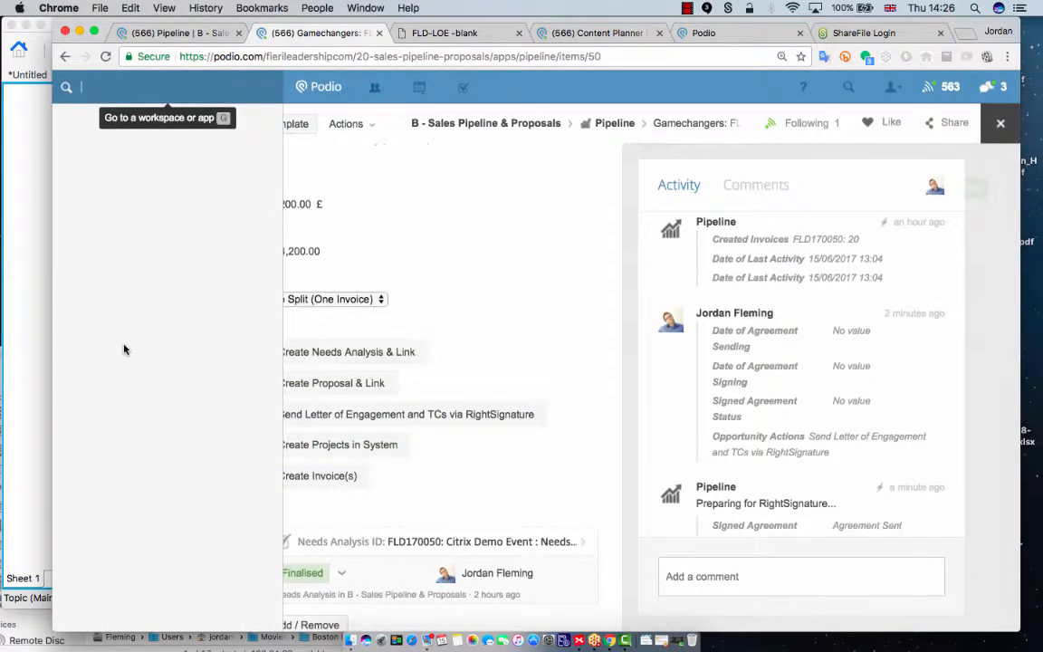
click(137, 313)
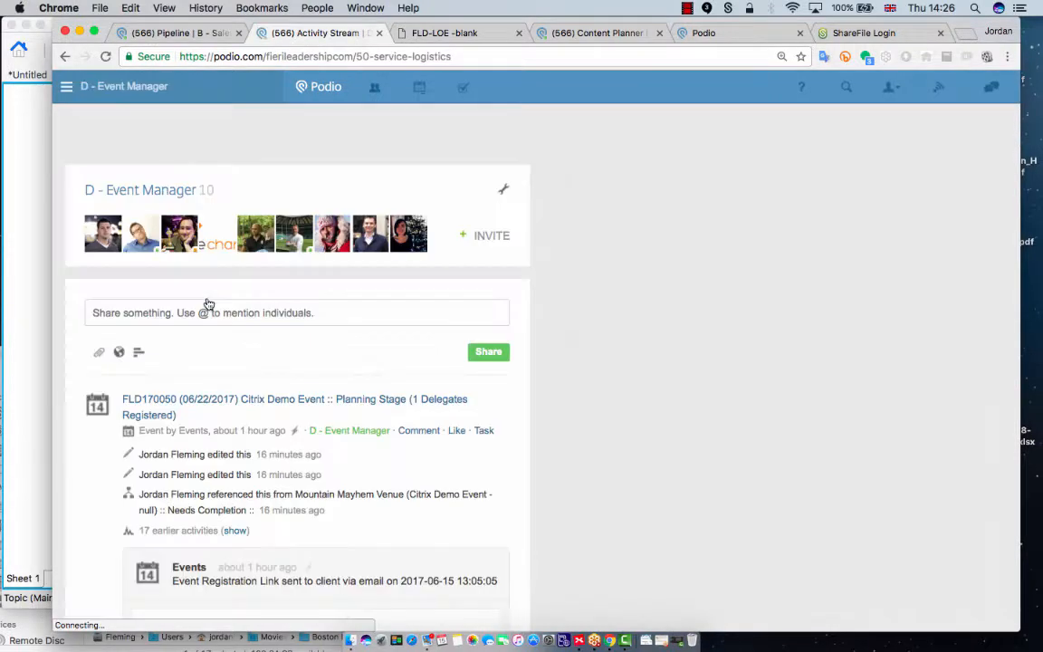
click(232, 404)
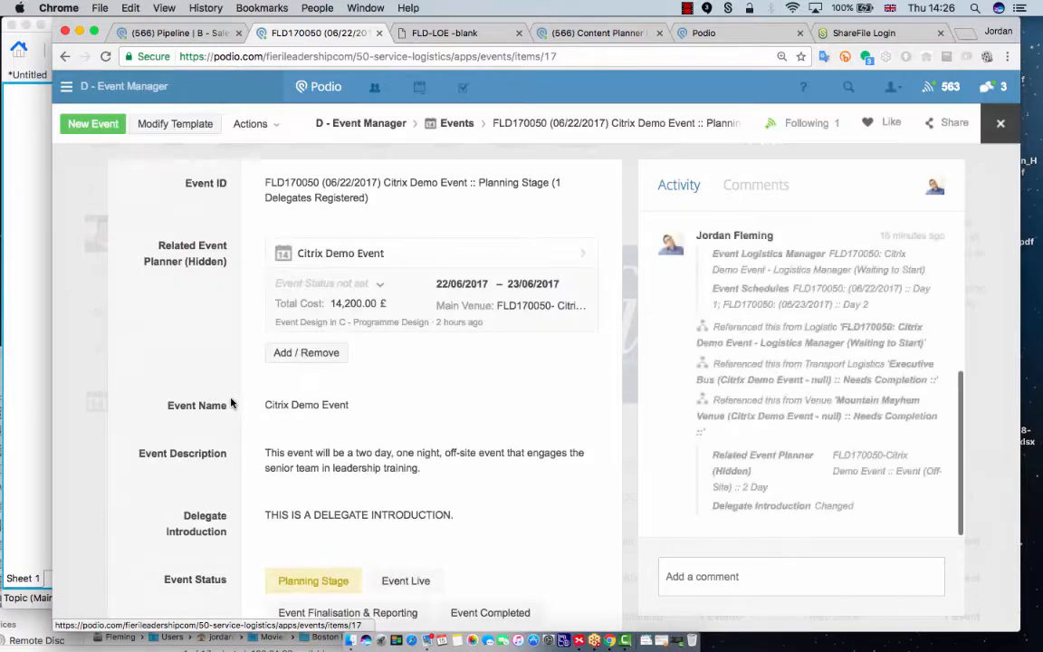
scroll(232, 404, down, 5)
scroll(232, 404, down, 6)
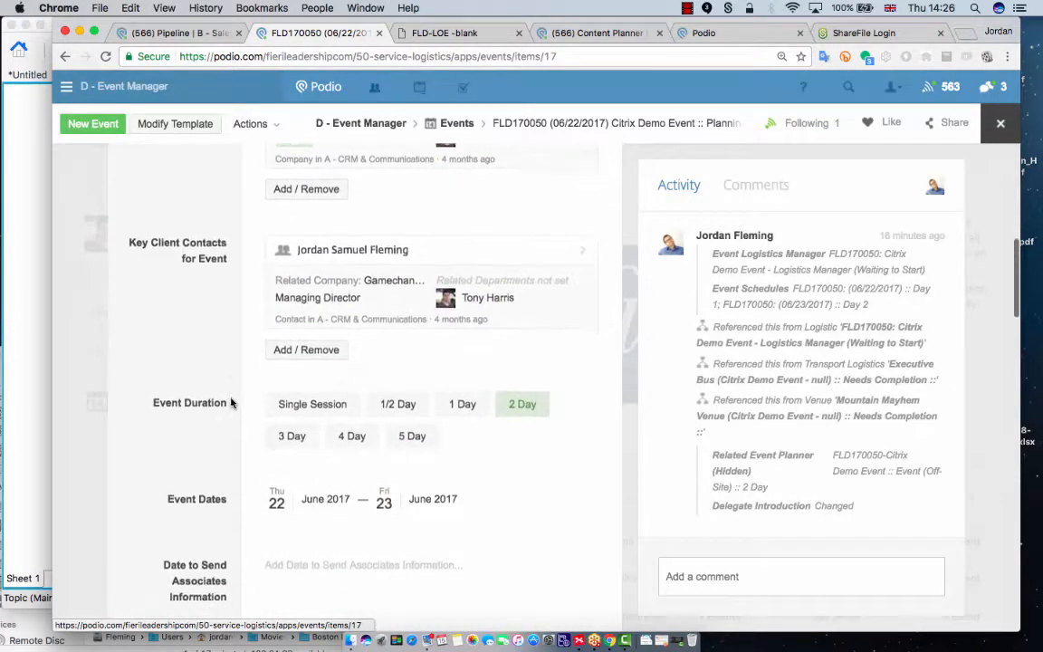
Close the FLD170050 event record and look over the D - Event Manager workspace overview.
scroll(232, 404, up, 3)
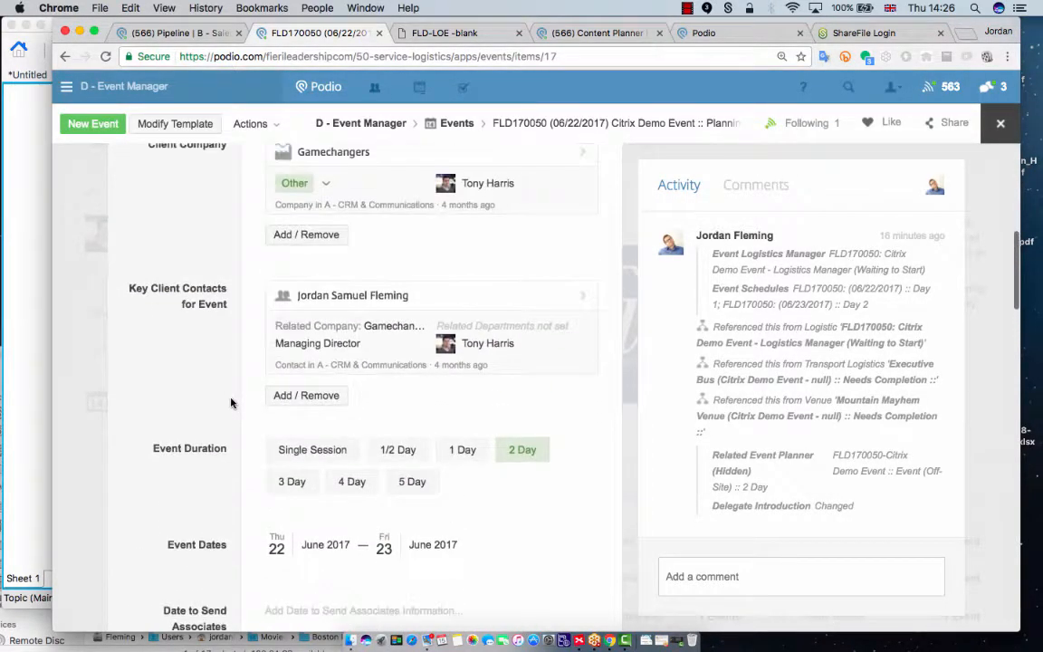
click(94, 289)
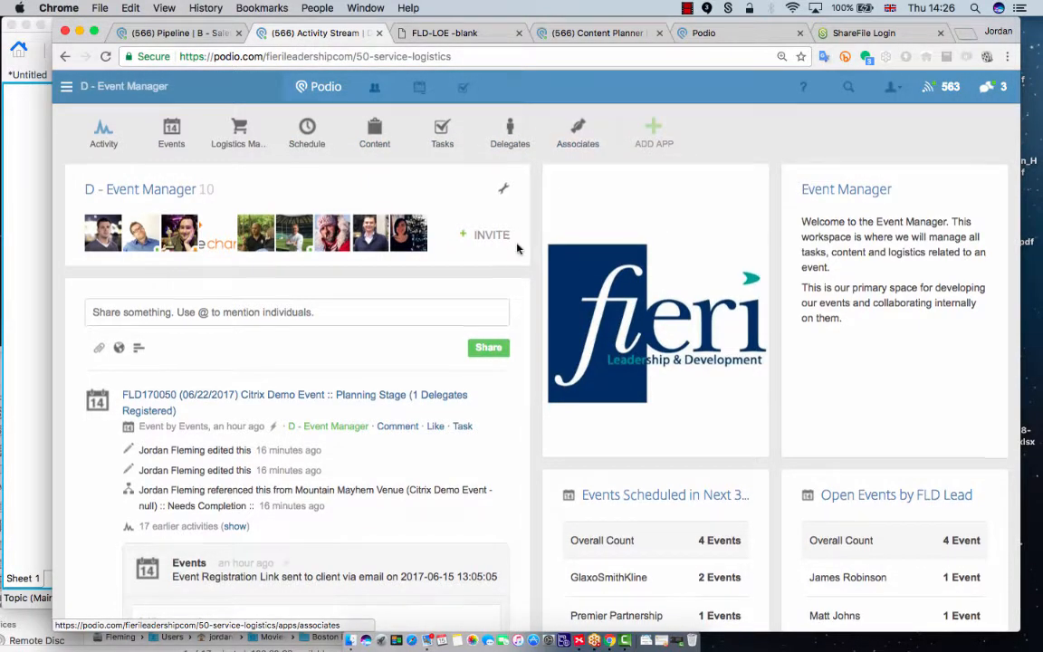
scroll(649, 415, down, 2)
scroll(543, 349, up, 2)
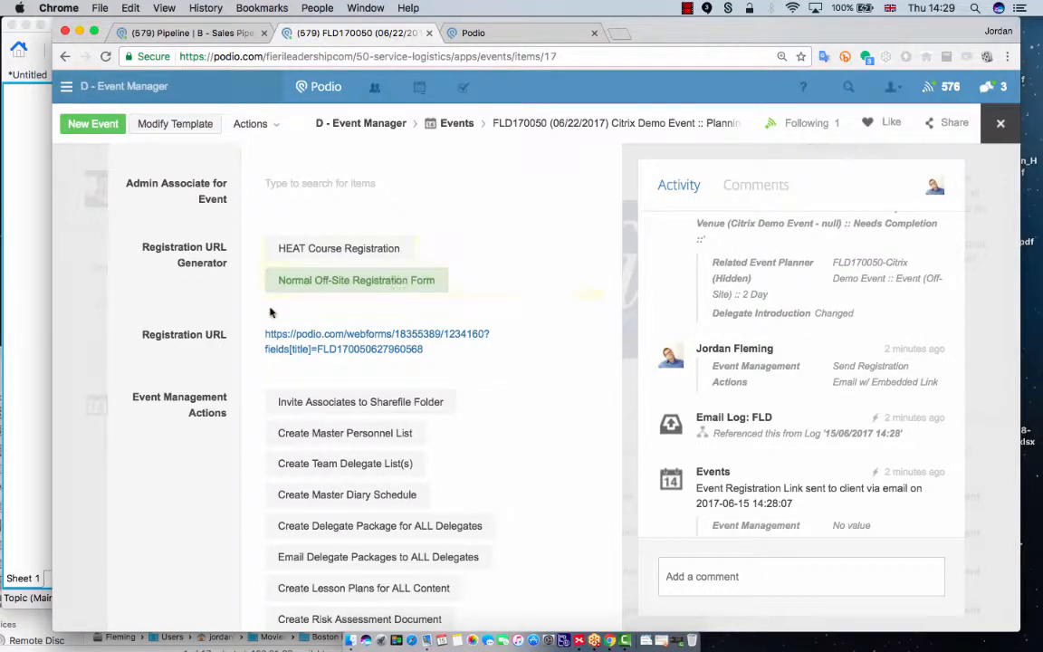
Switch the event's Registration URL Generator to HEAT Course Registration and back to Normal Off-Site Registration Form.
scroll(226, 315, down, 2)
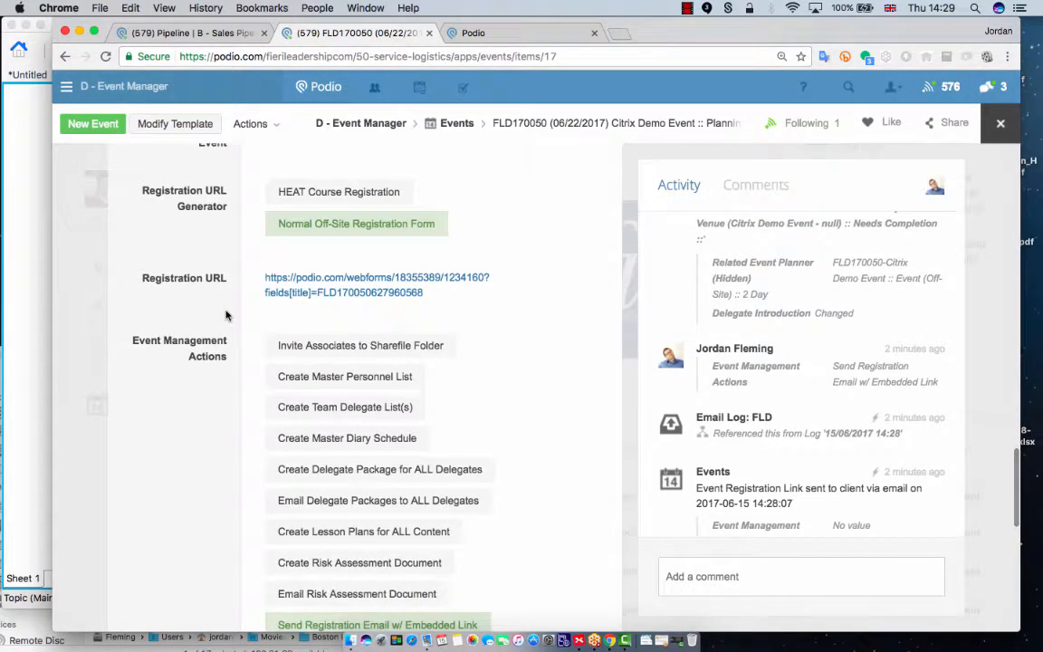
click(308, 193)
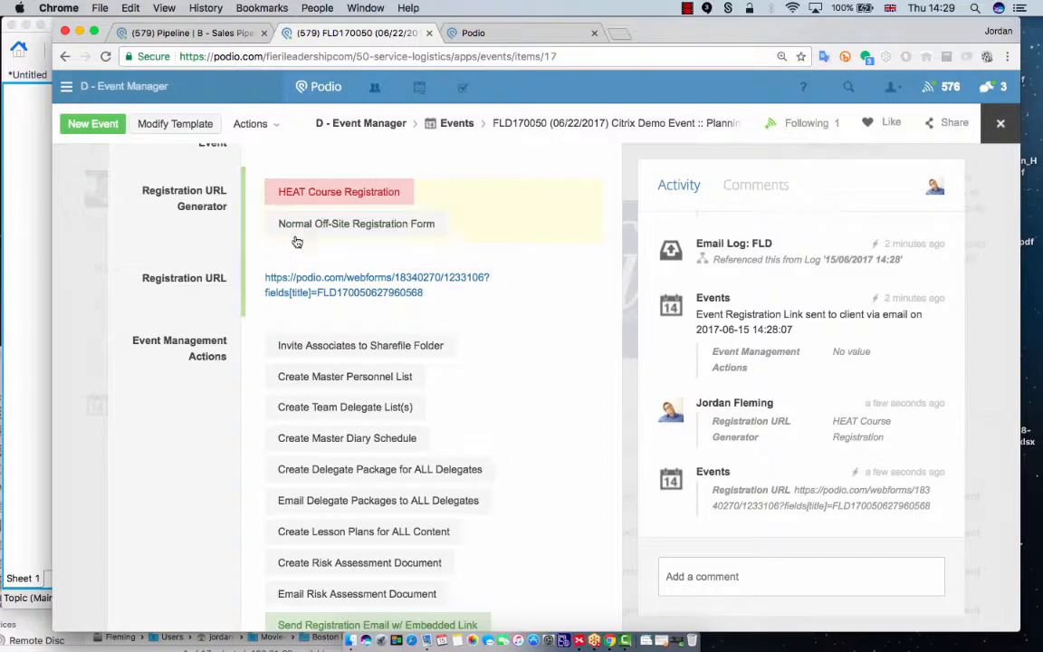
click(307, 227)
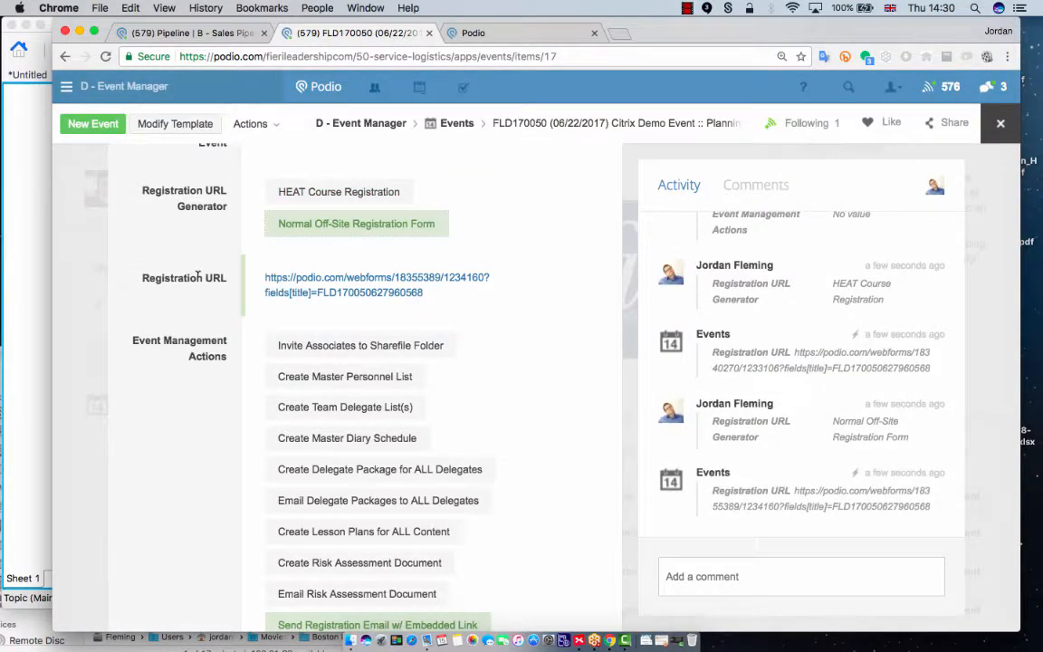
Look over the Event Management Actions and open the registration form from the event's Registration URL.
scroll(198, 276, down, 2)
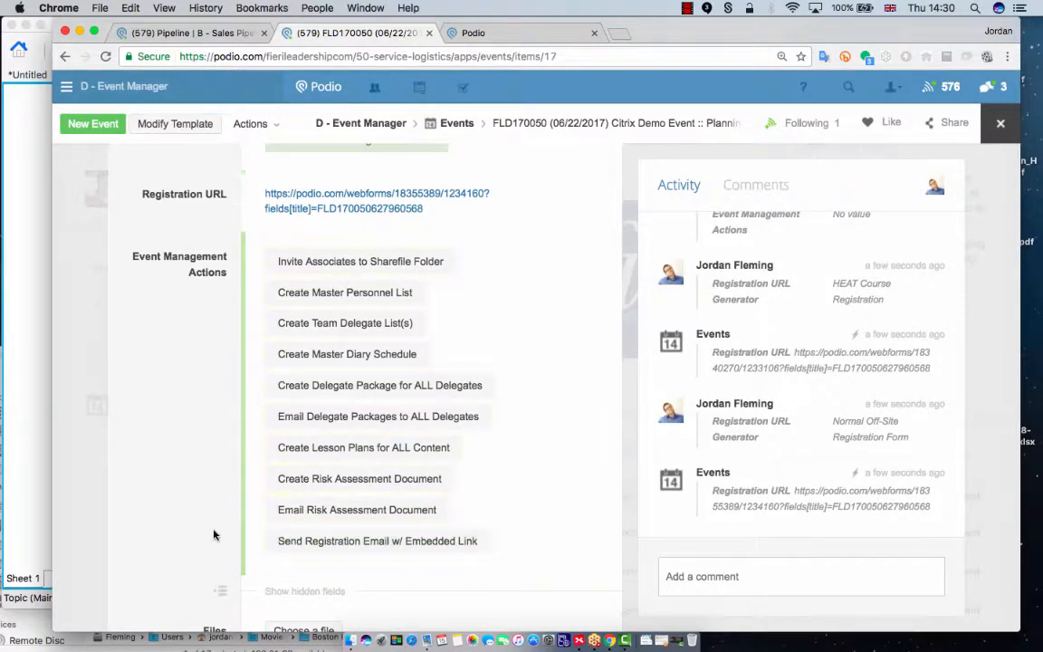
scroll(213, 535, up, 2)
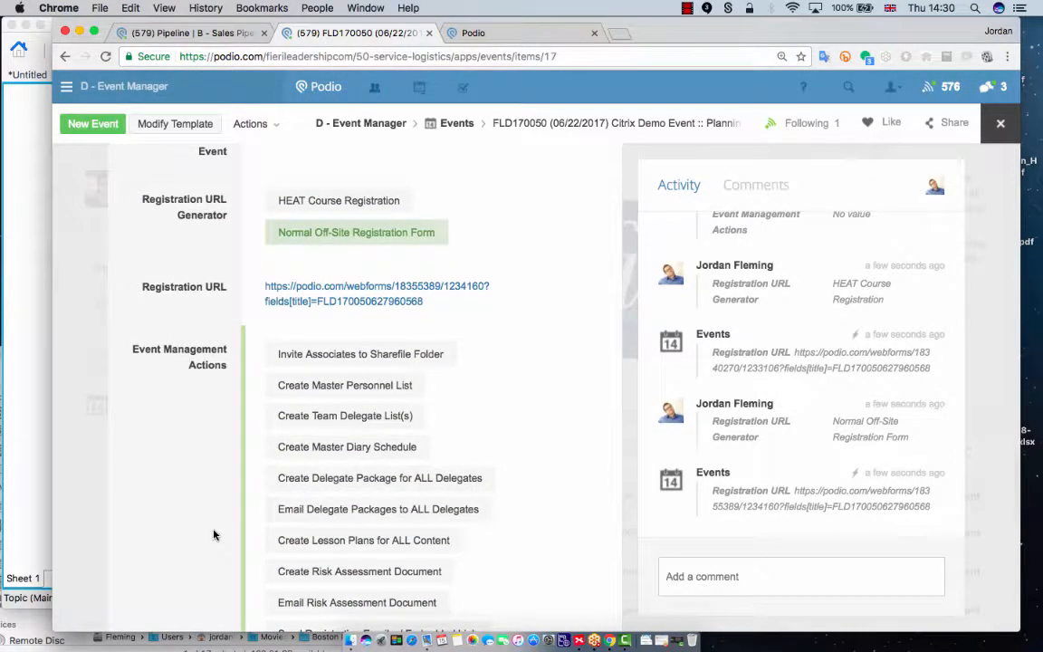
scroll(214, 535, up, 1)
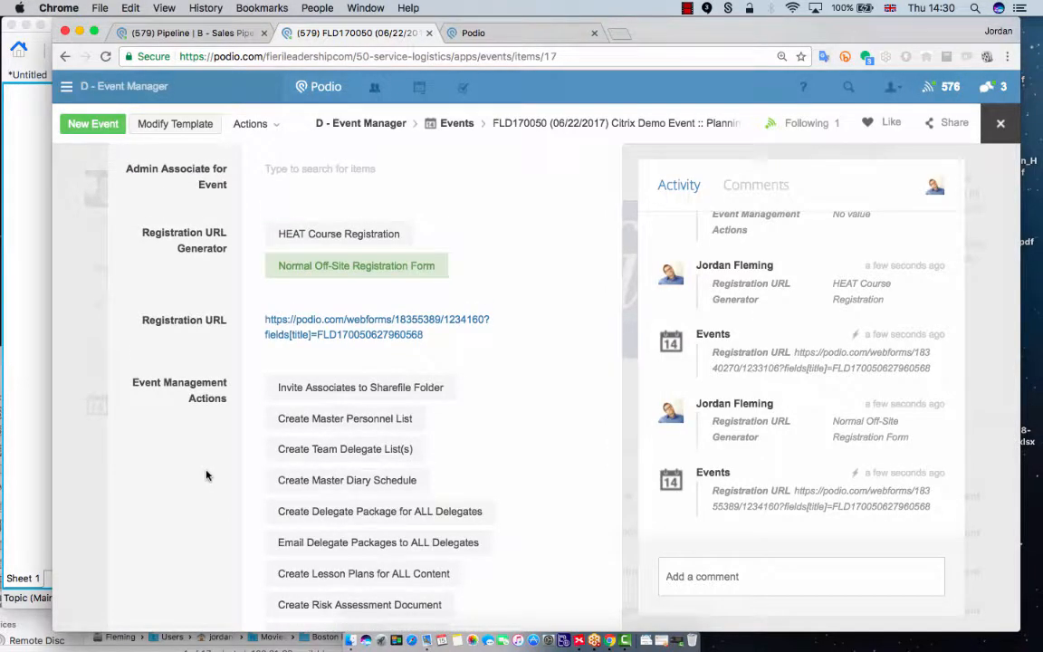
scroll(225, 321, up, 1)
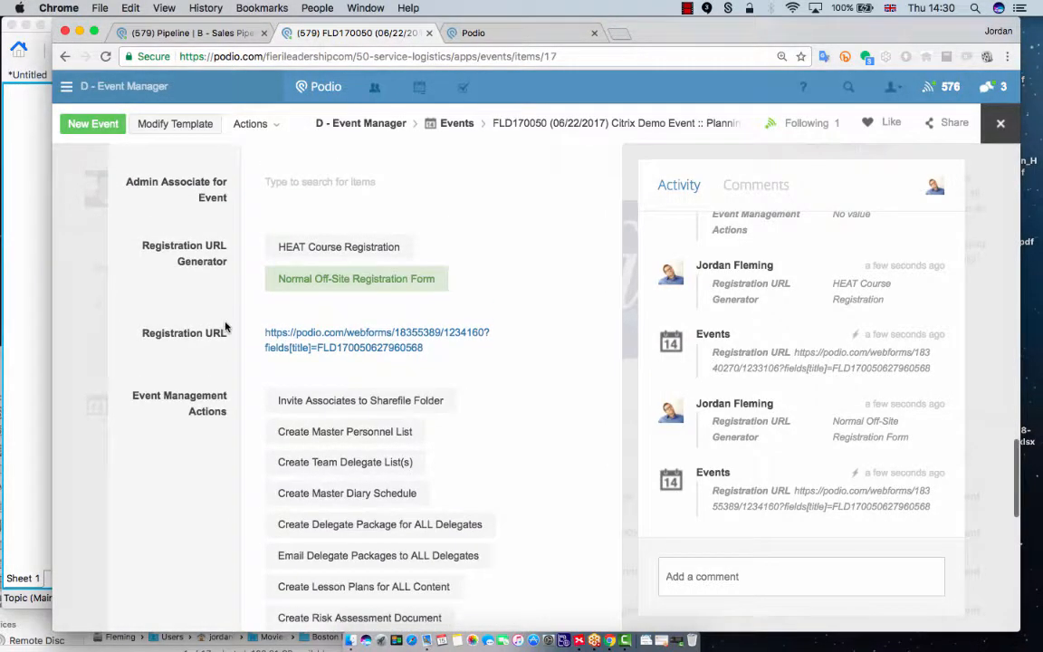
click(344, 340)
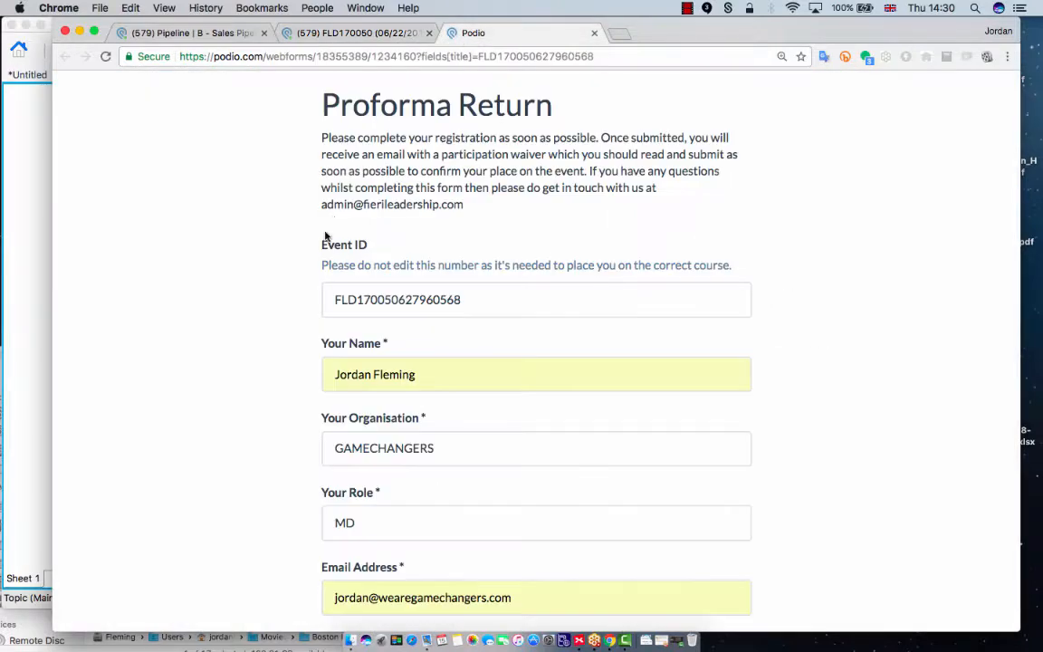
Check the prefilled answers in the Proforma Return form and submit the registration.
scroll(326, 237, down, 1)
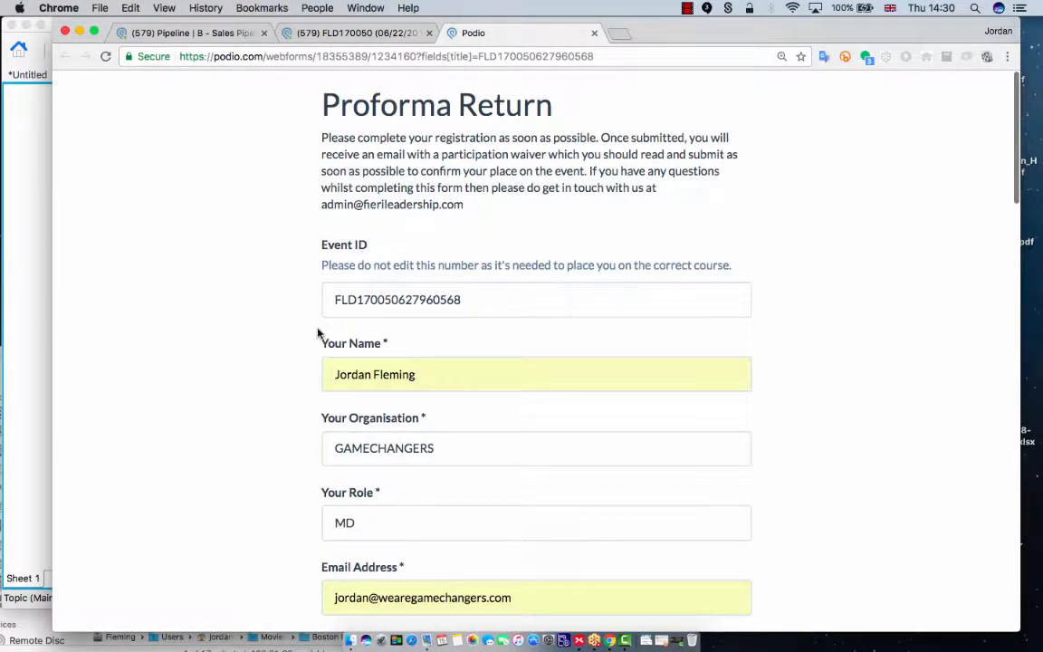
scroll(299, 333, down, 3)
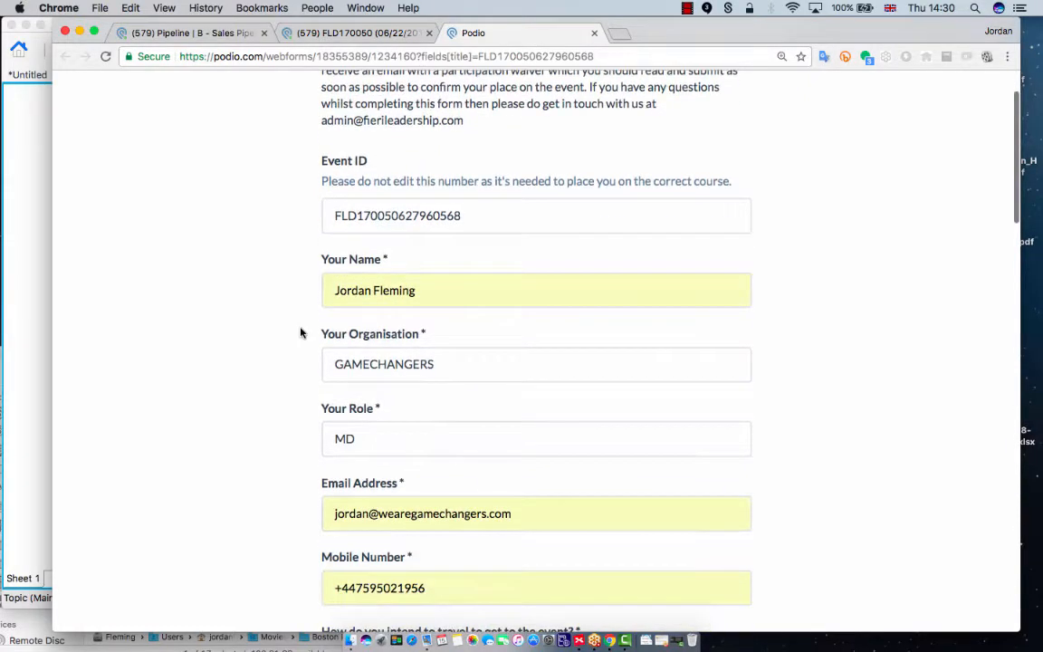
scroll(300, 333, down, 10)
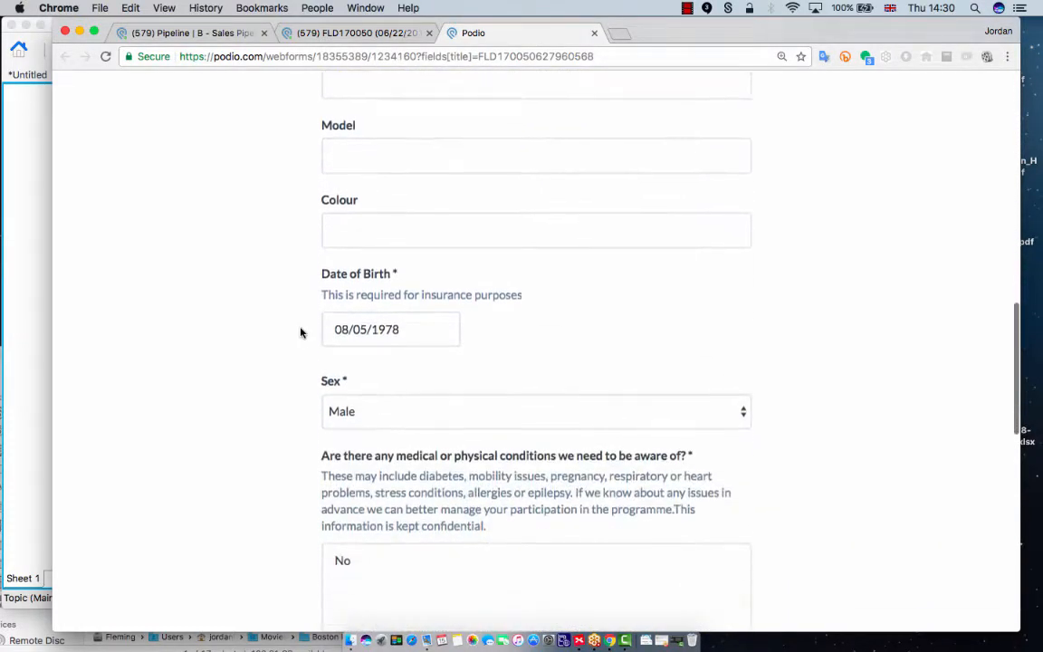
scroll(300, 333, down, 10)
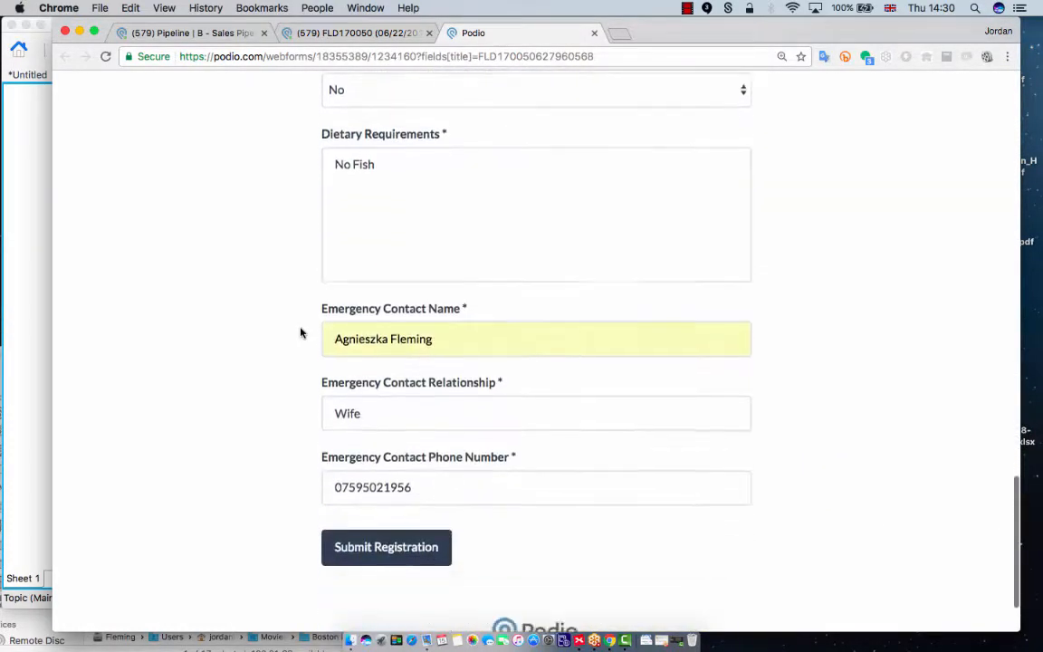
scroll(301, 334, down, 2)
click(353, 459)
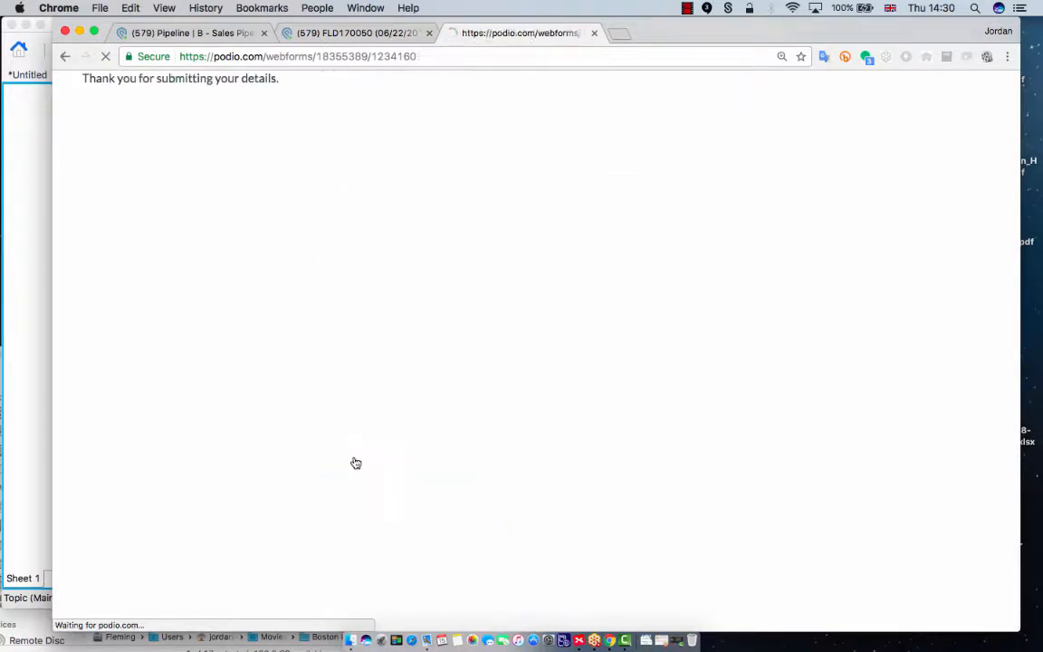
Return to the FLD170050 event record and close it to show the D - Event Manager workspace.
click(321, 35)
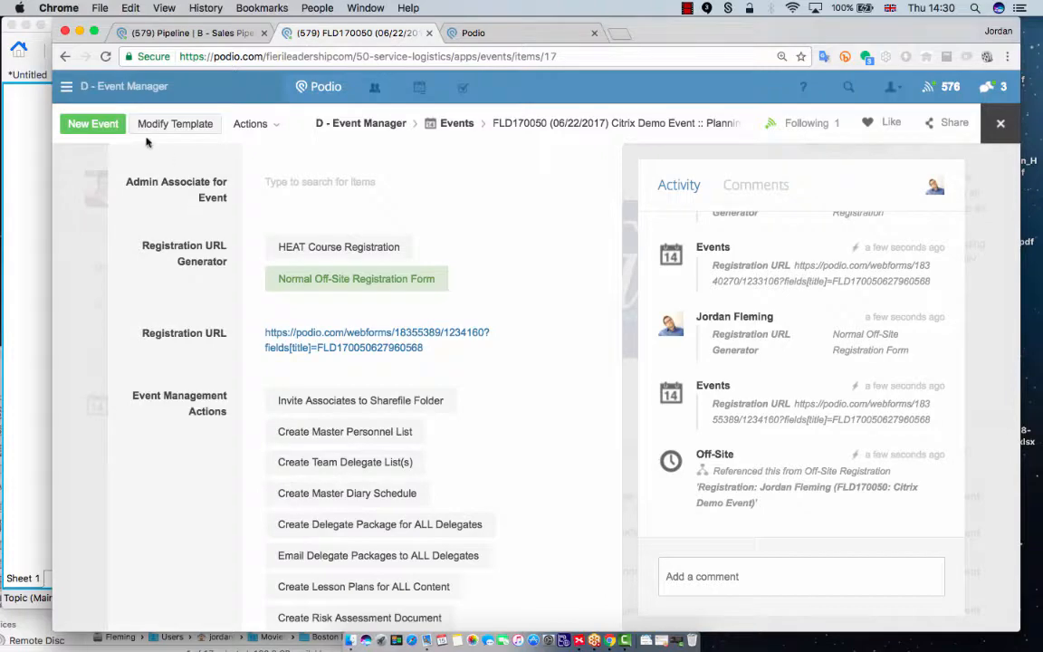
scroll(173, 239, up, 3)
click(61, 235)
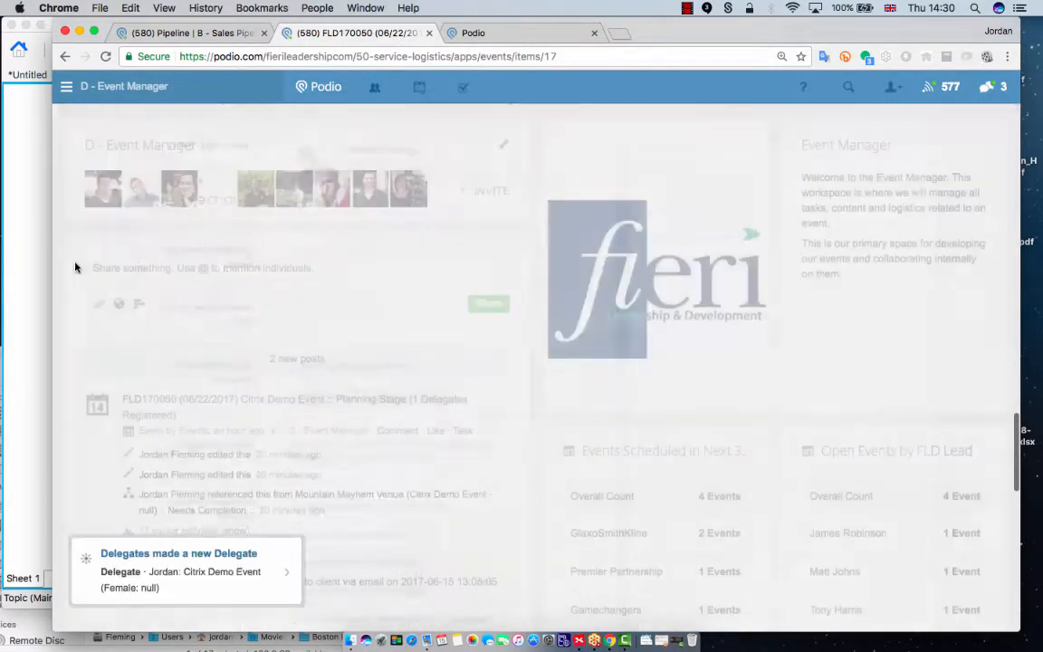
Switch to Mail, open the Citrix Demo Event Waiver email and follow its link to review and sign the document.
key(super+Tab)
key(super+Tab)
key(super+Tab)
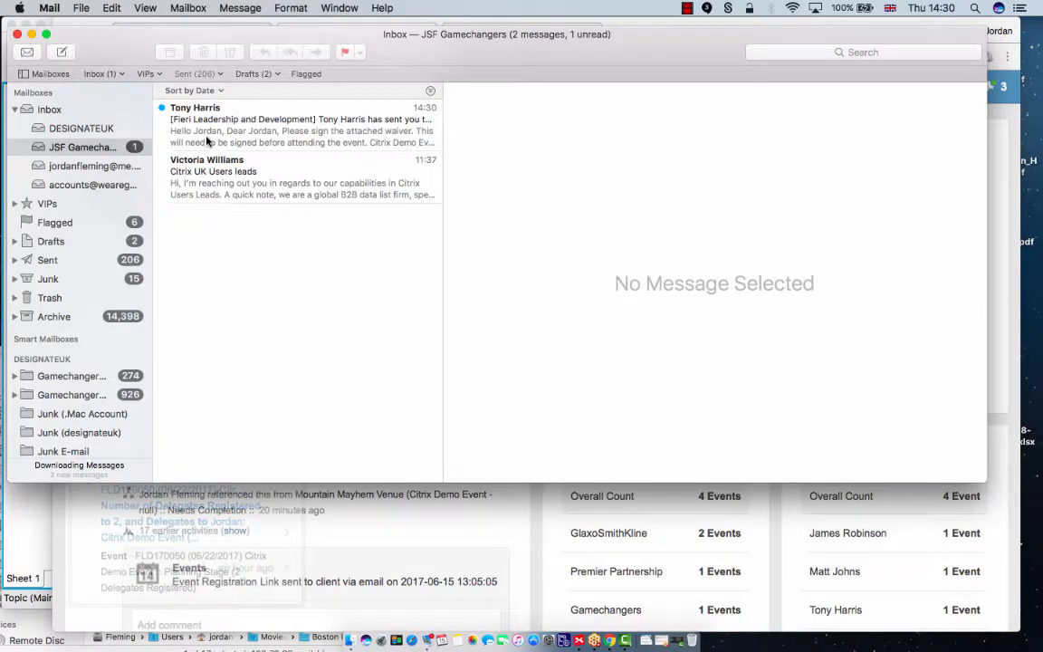
click(184, 123)
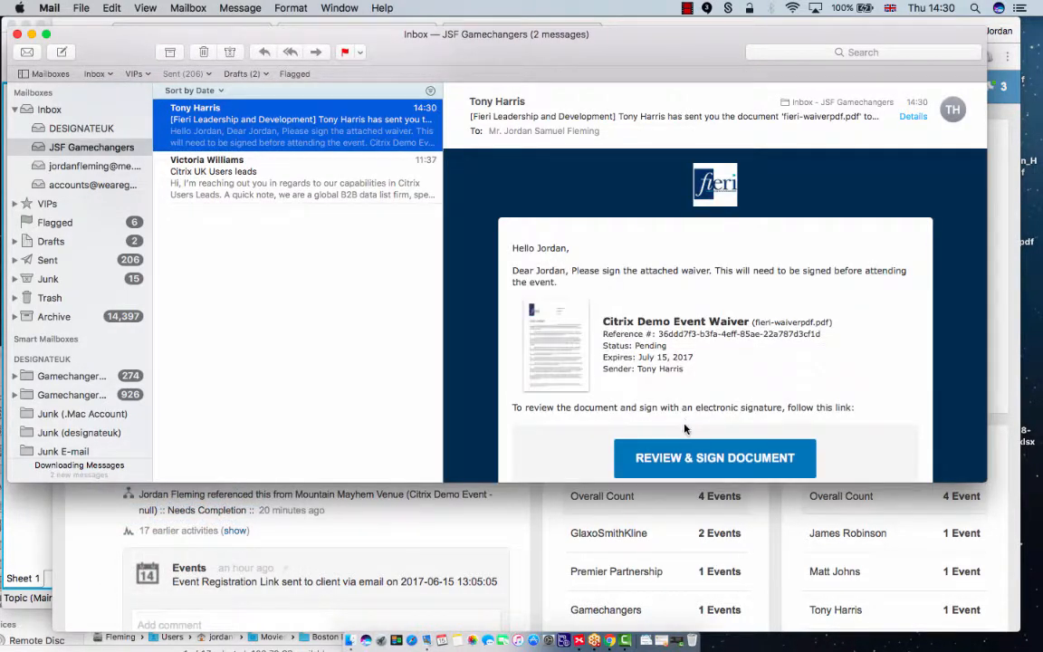
scroll(685, 429, down, 2)
click(690, 425)
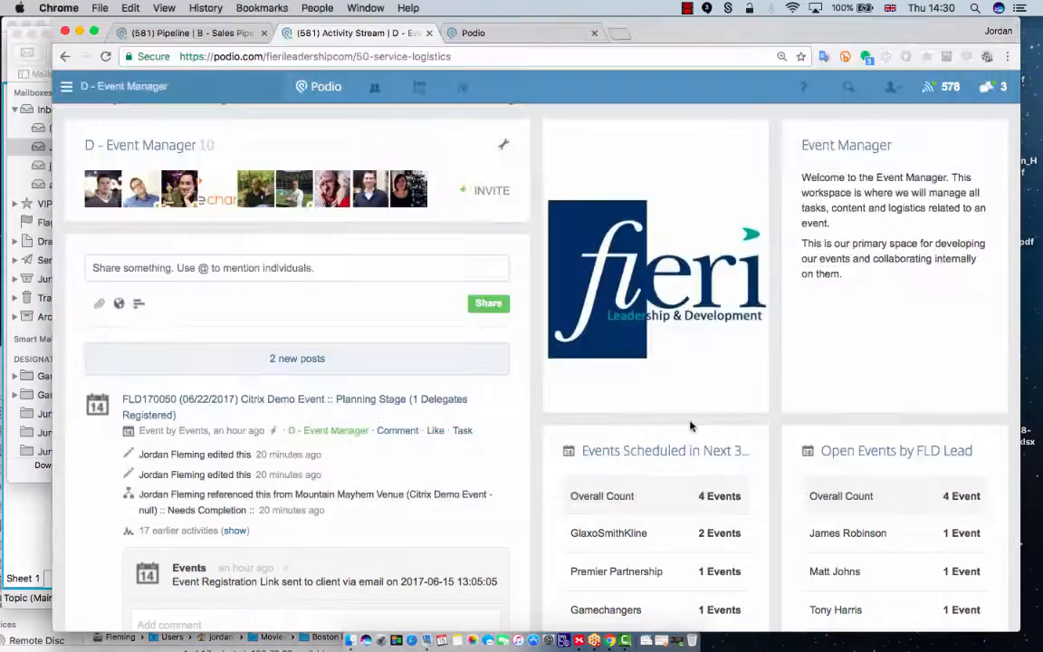
Open the new Citrix Demo Event delegate's record in the Delegates app and examine its checklist, arrival and registration details.
click(355, 34)
scroll(337, 253, up, 2)
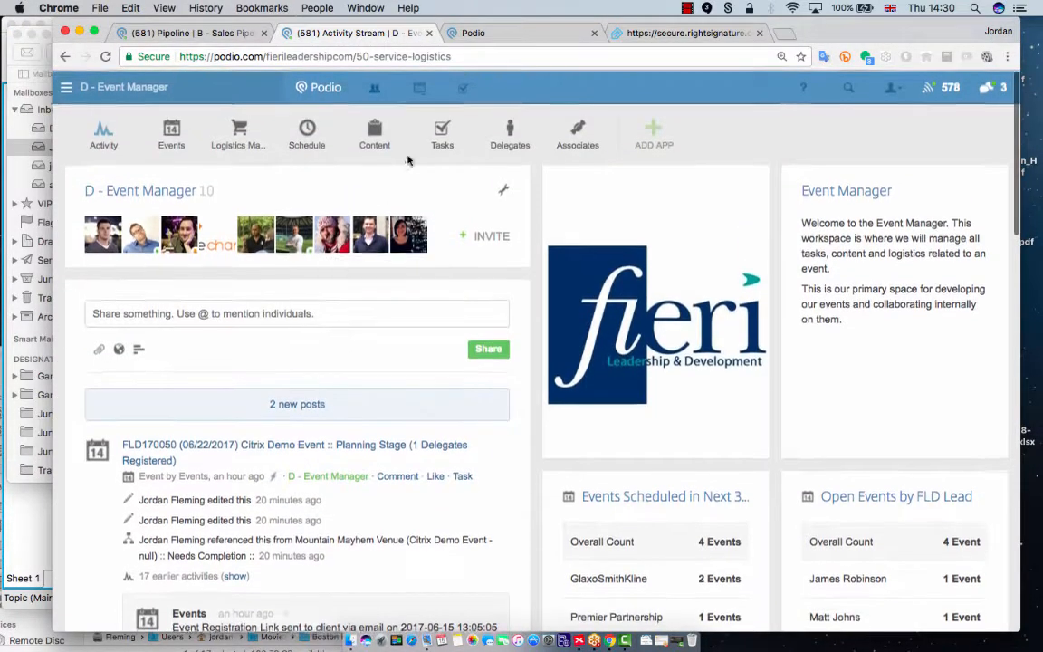
click(511, 132)
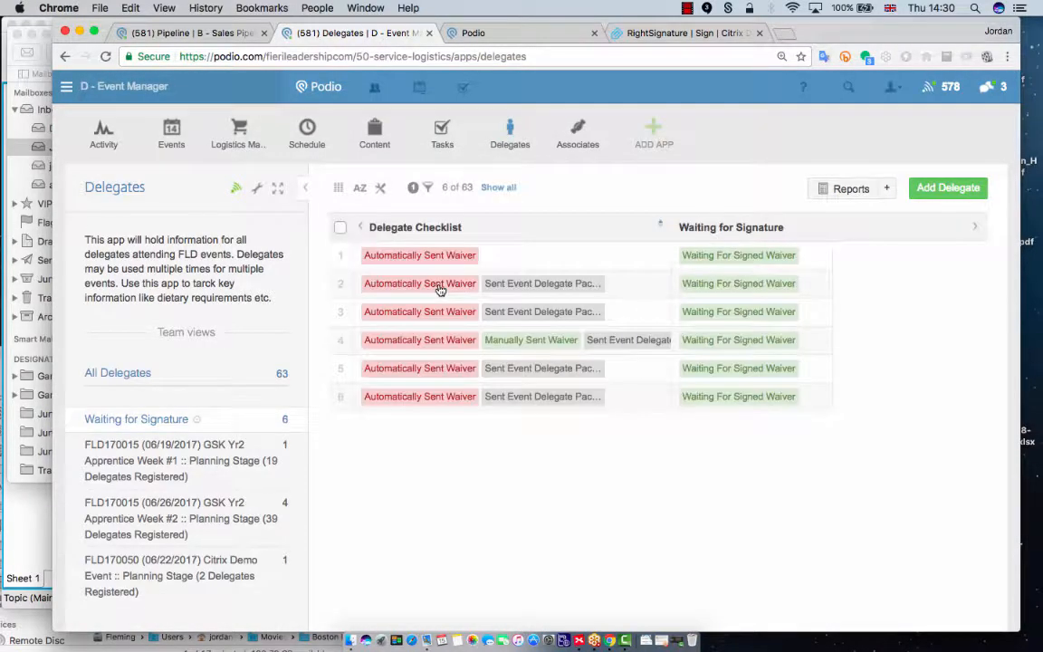
click(512, 263)
scroll(371, 312, down, 2)
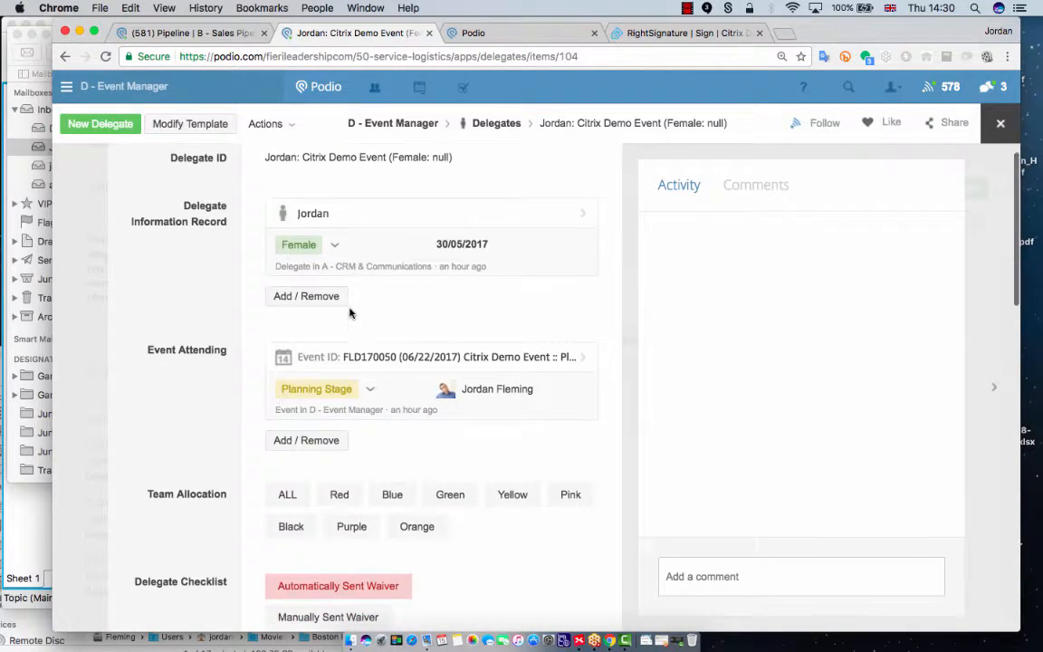
scroll(242, 244, down, 5)
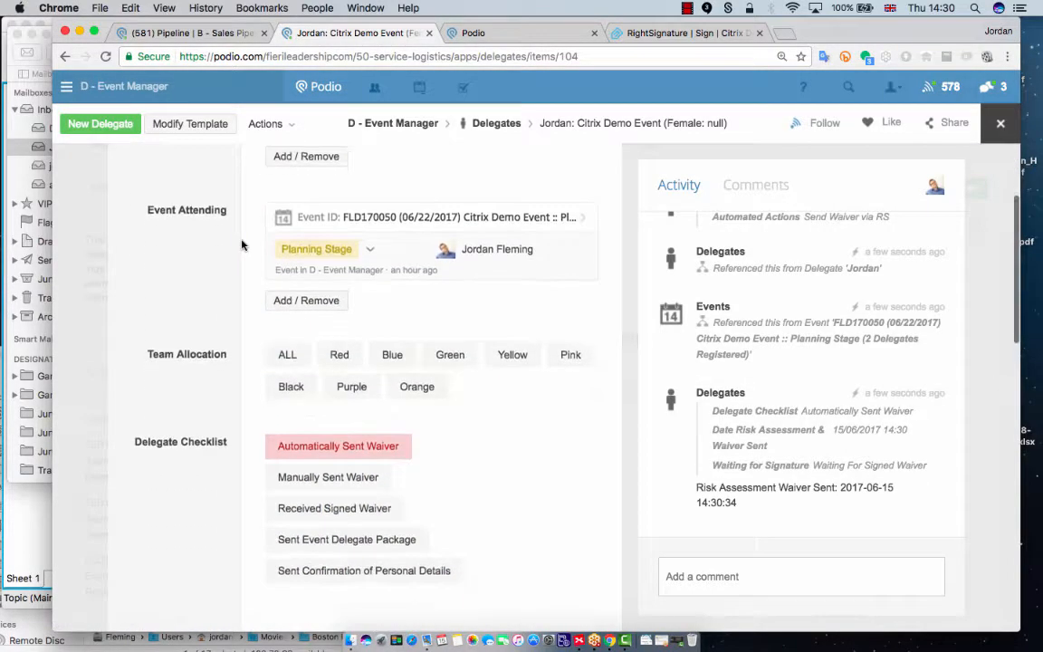
scroll(225, 434, down, 5)
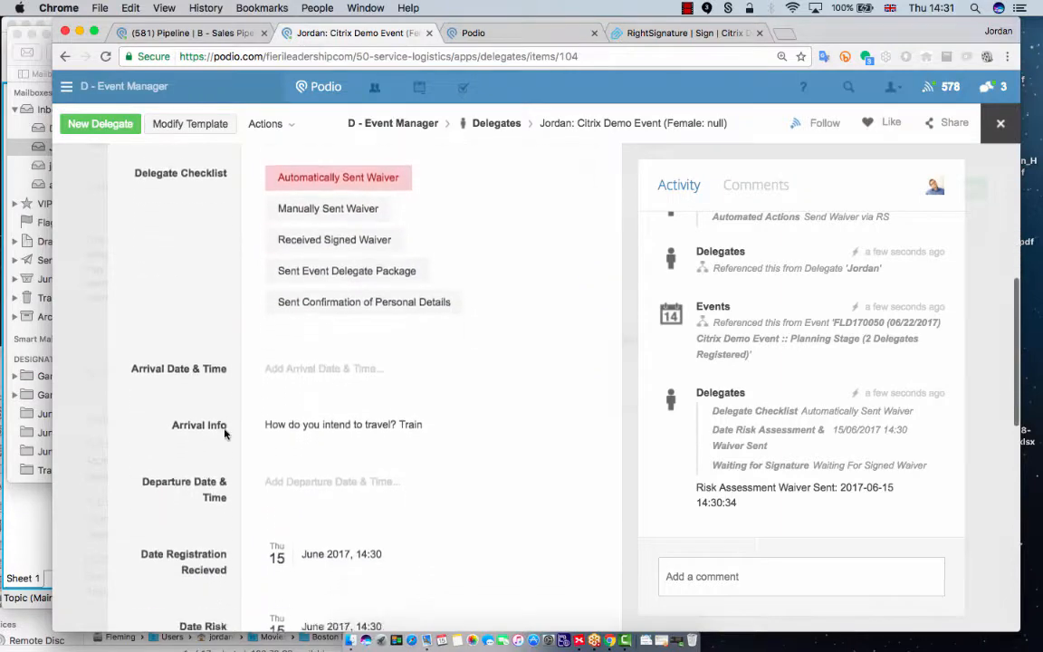
scroll(298, 431, up, 5)
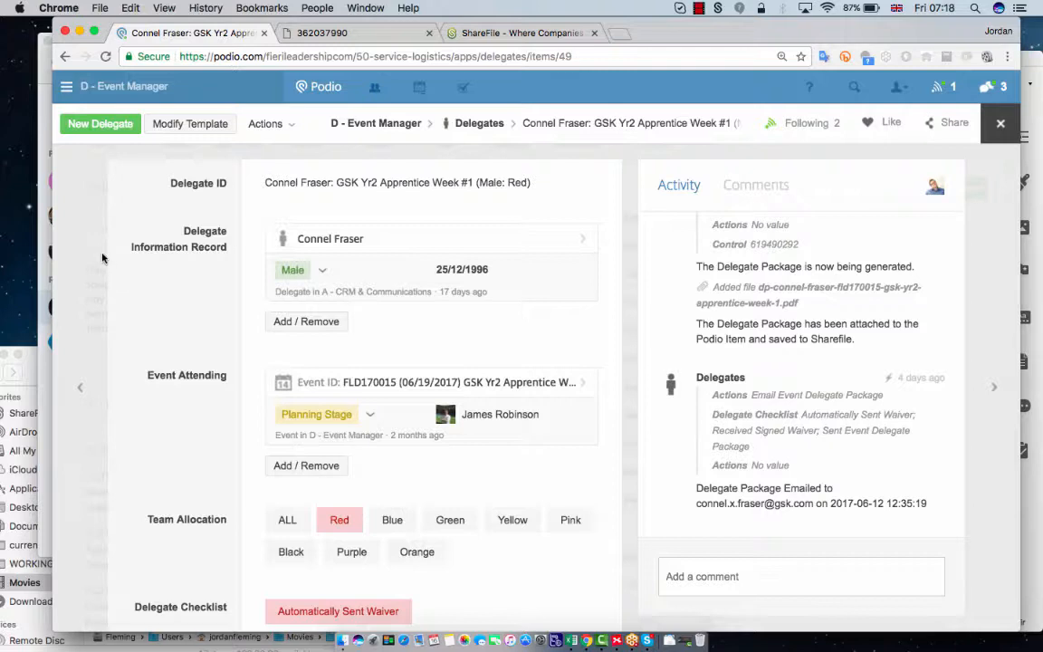
Read through the delegate package PDF attached to the GSK Yr2 Apprentice Week #1 delegate record.
scroll(156, 308, down, 10)
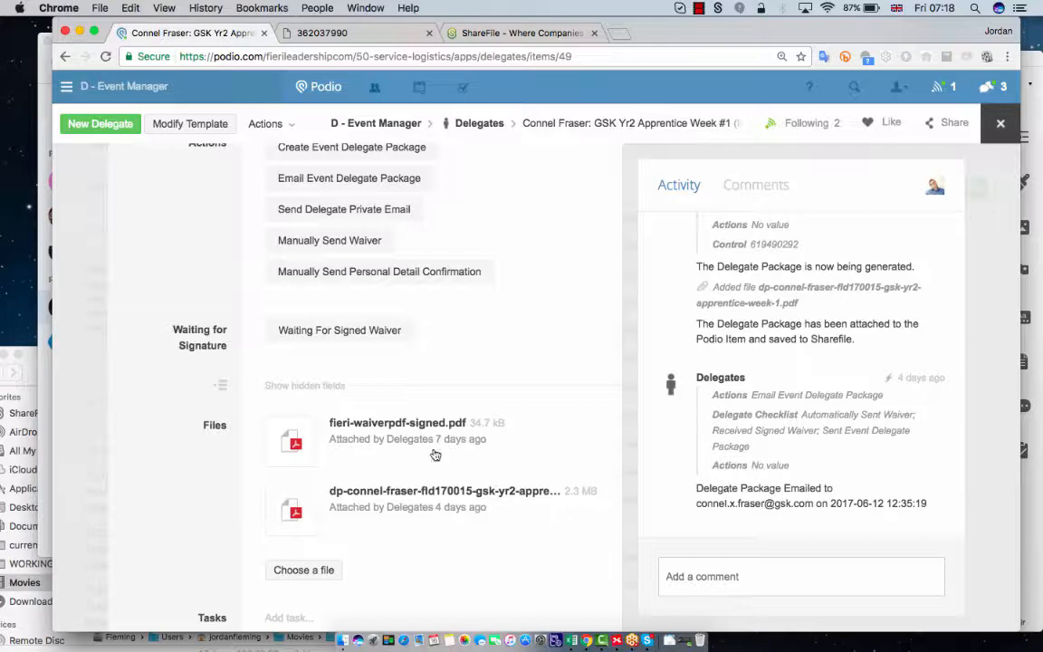
click(362, 491)
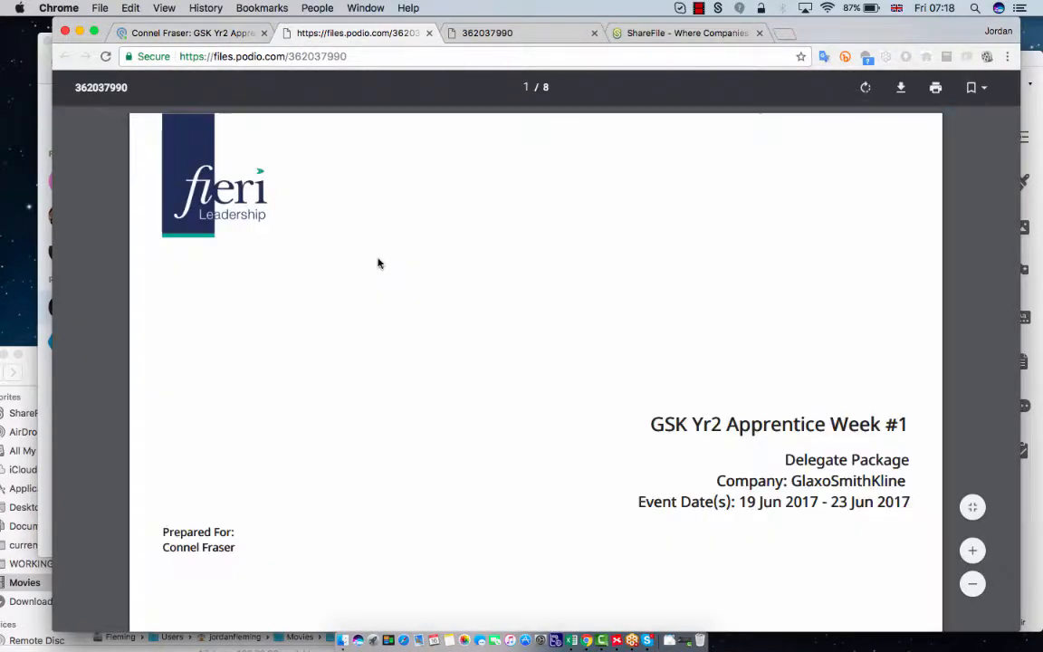
scroll(378, 264, down, 10)
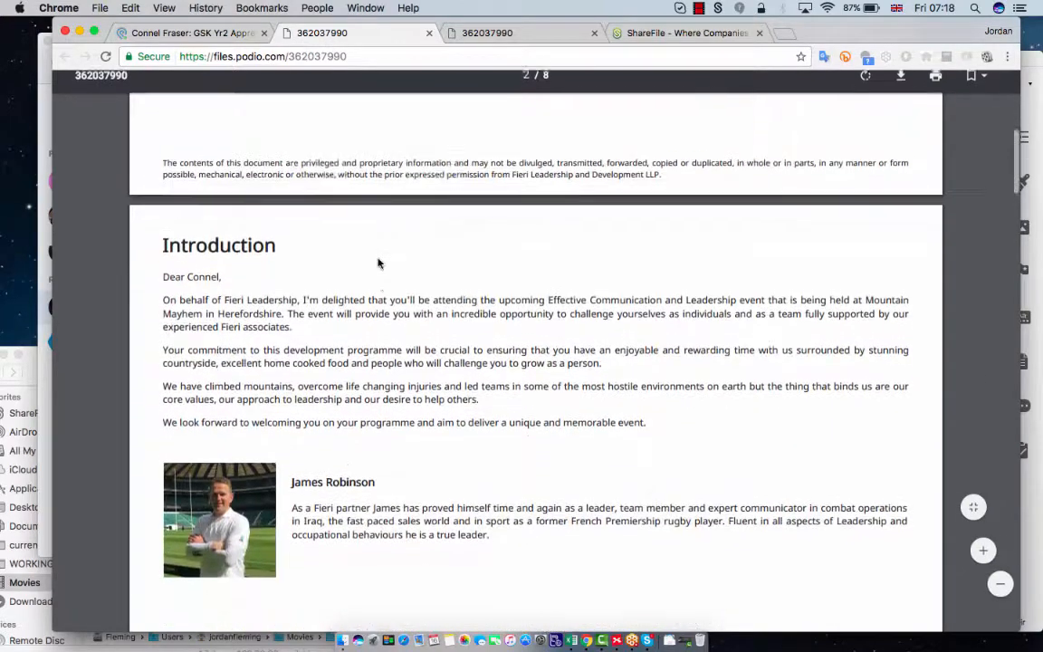
scroll(379, 264, down, 10)
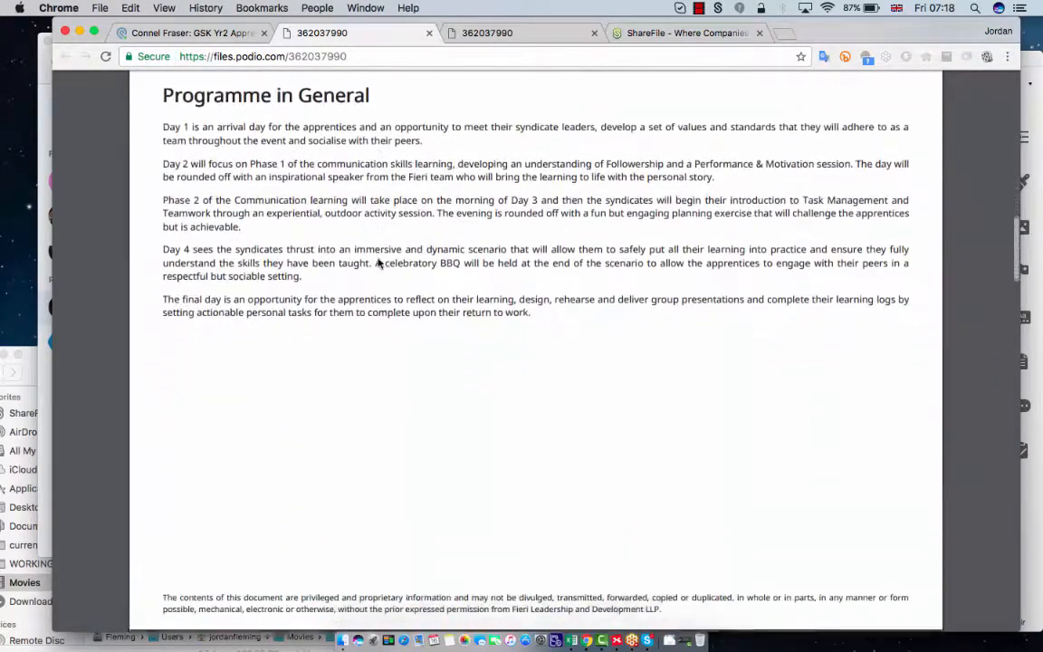
click(430, 34)
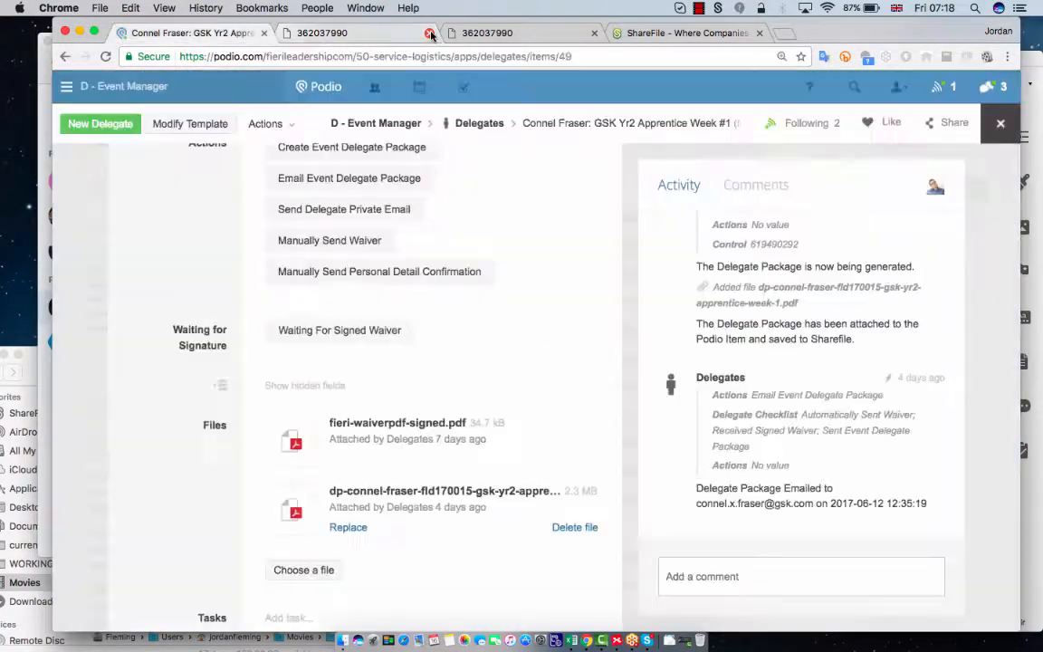
click(430, 34)
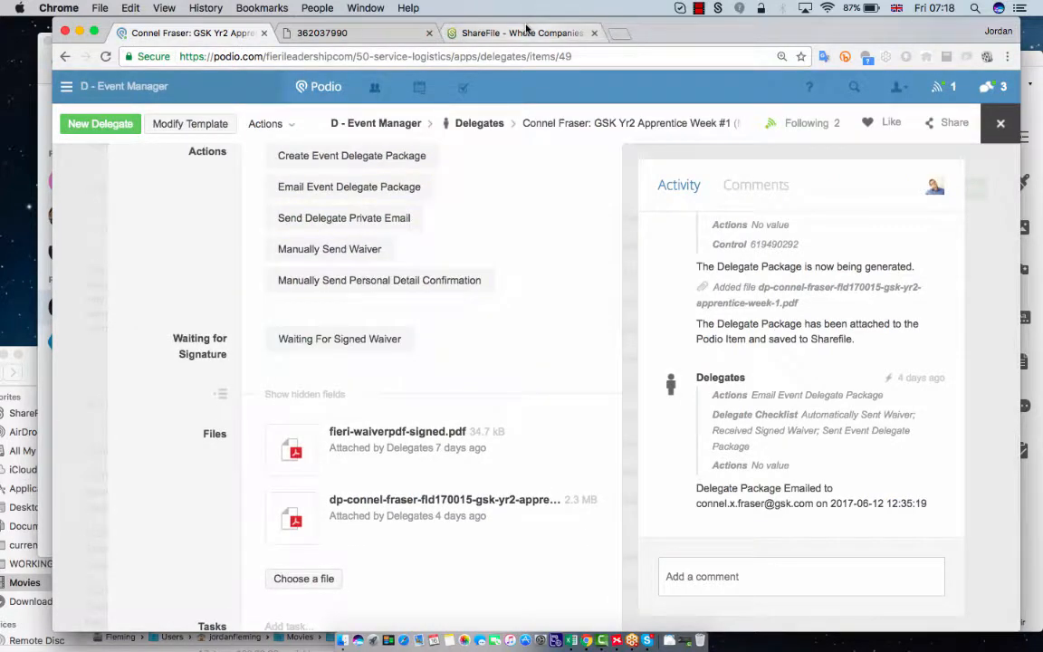
View the mpl-fld170015-gsk-yr2-apprentice-week-1 Master Personnel List in ShareFile and examine its Delegate List.
click(528, 30)
scroll(388, 324, down, 3)
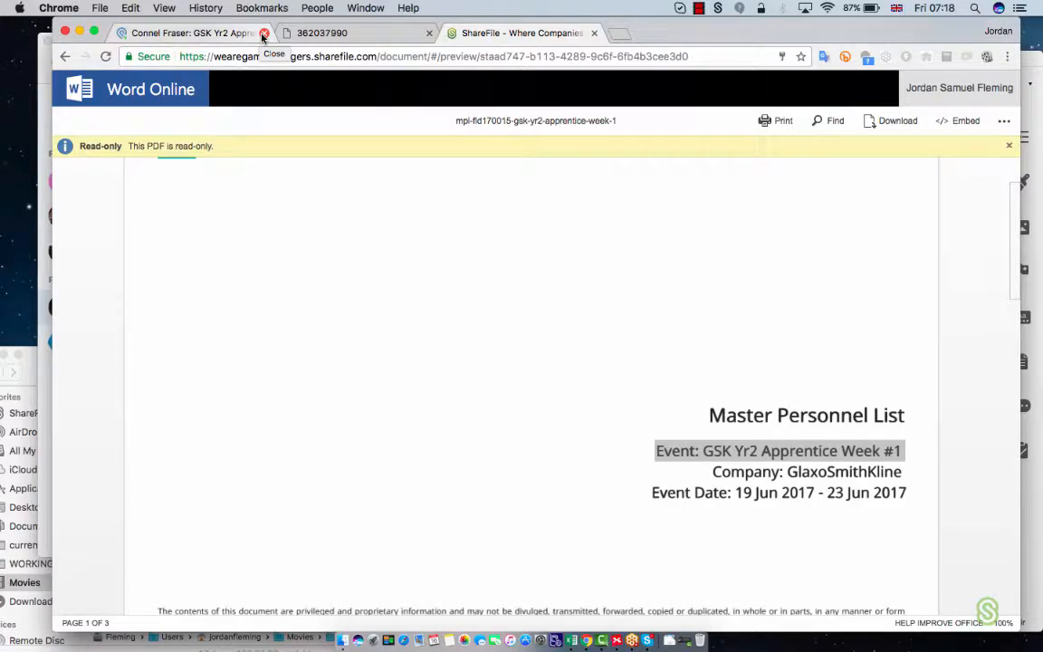
scroll(271, 224, up, 2)
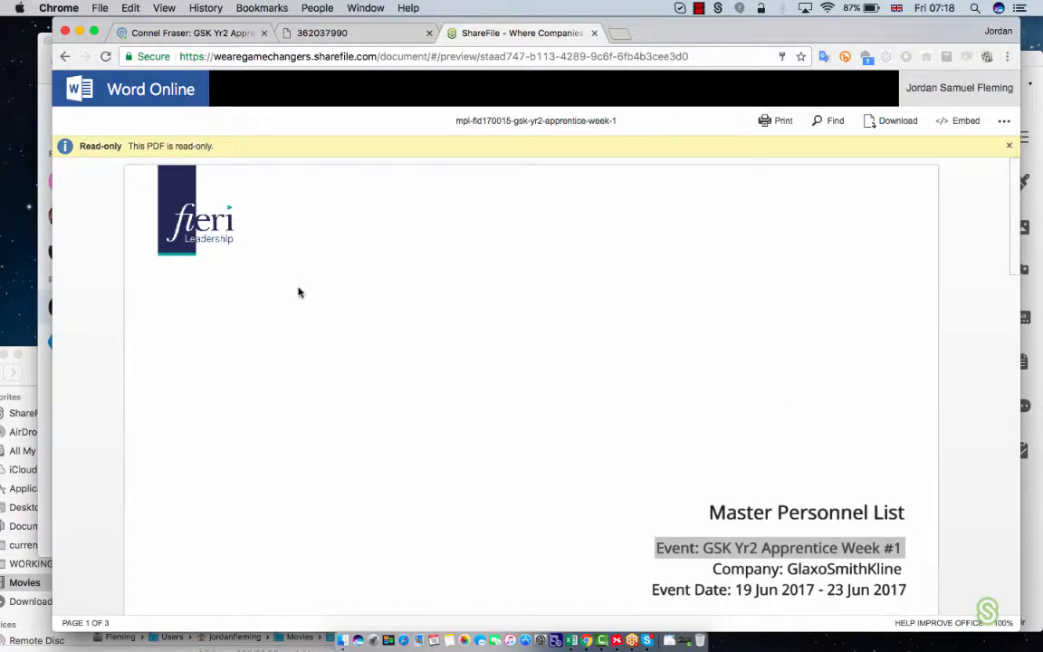
scroll(299, 292, down, 10)
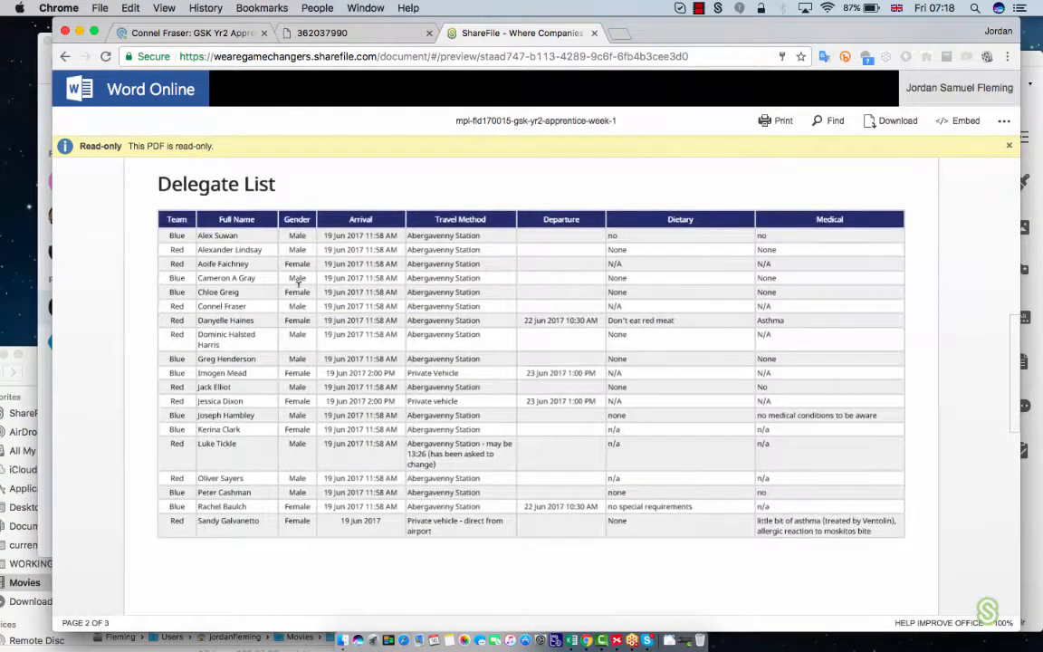